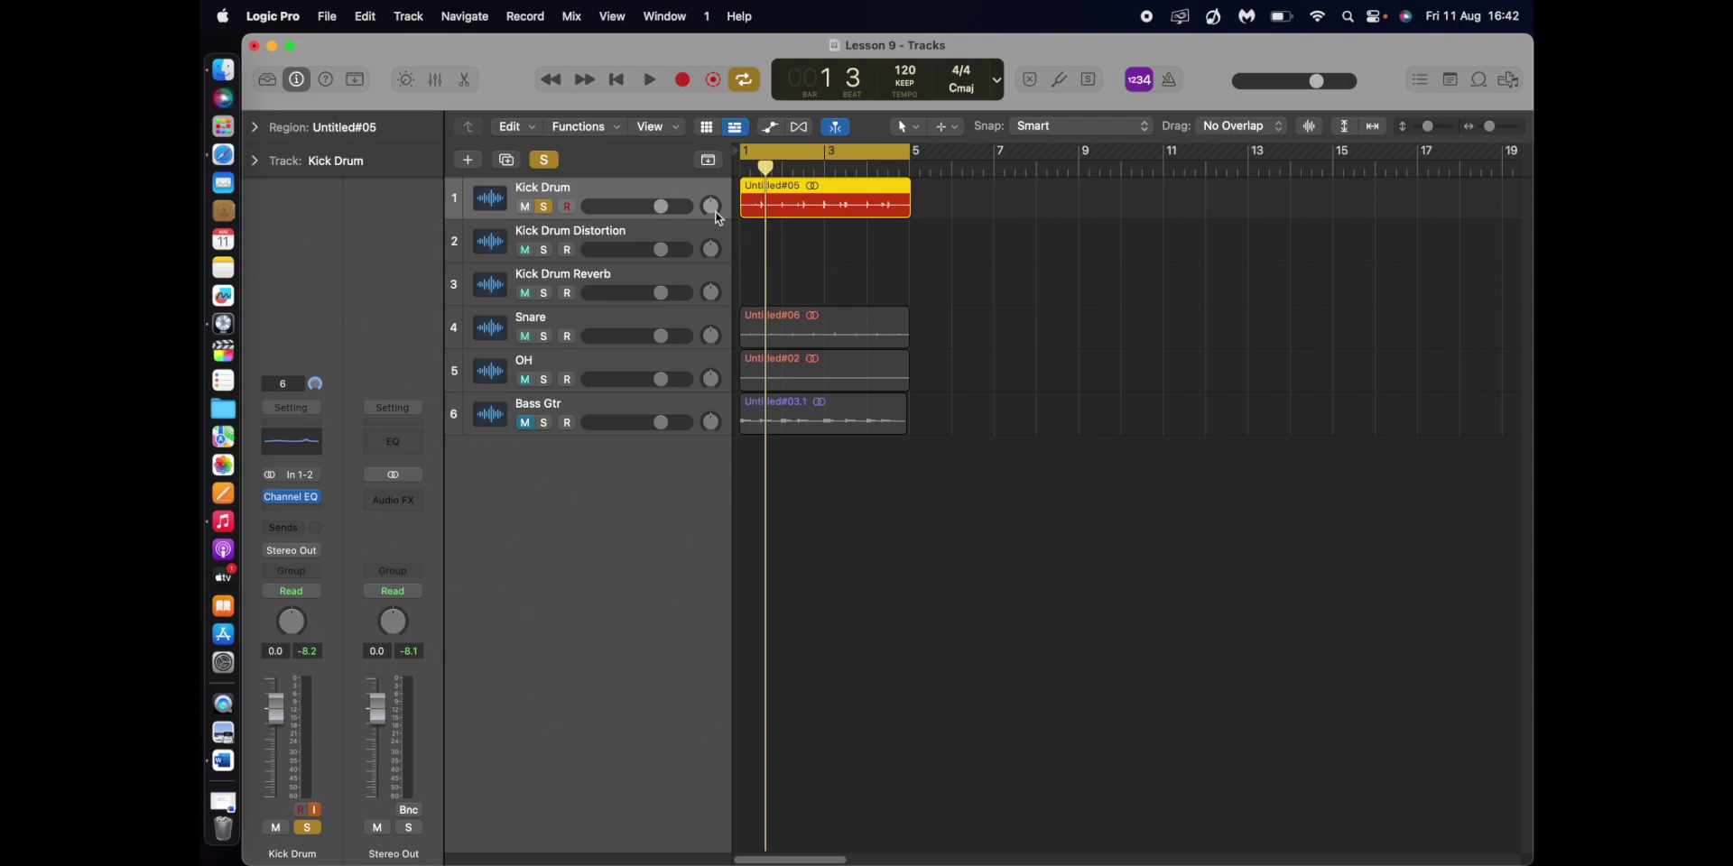
# Step: Check the kick waveform, then strip silence at −33 dB to split it into 10 hit regions
pyautogui.doubleClick(798, 201)
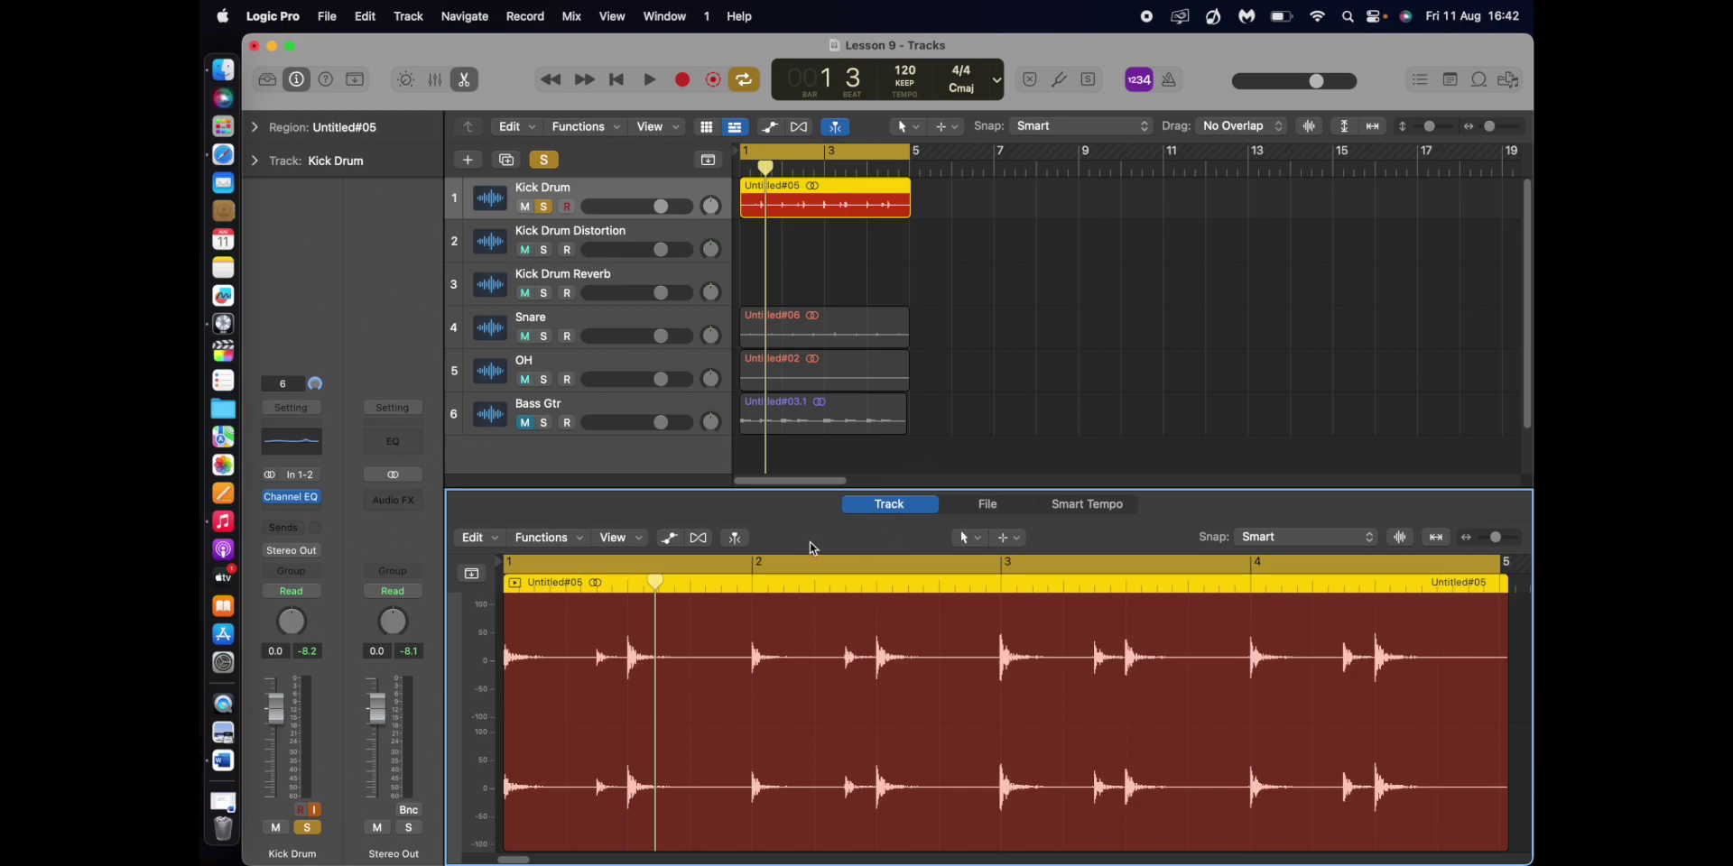
pyautogui.press('e')
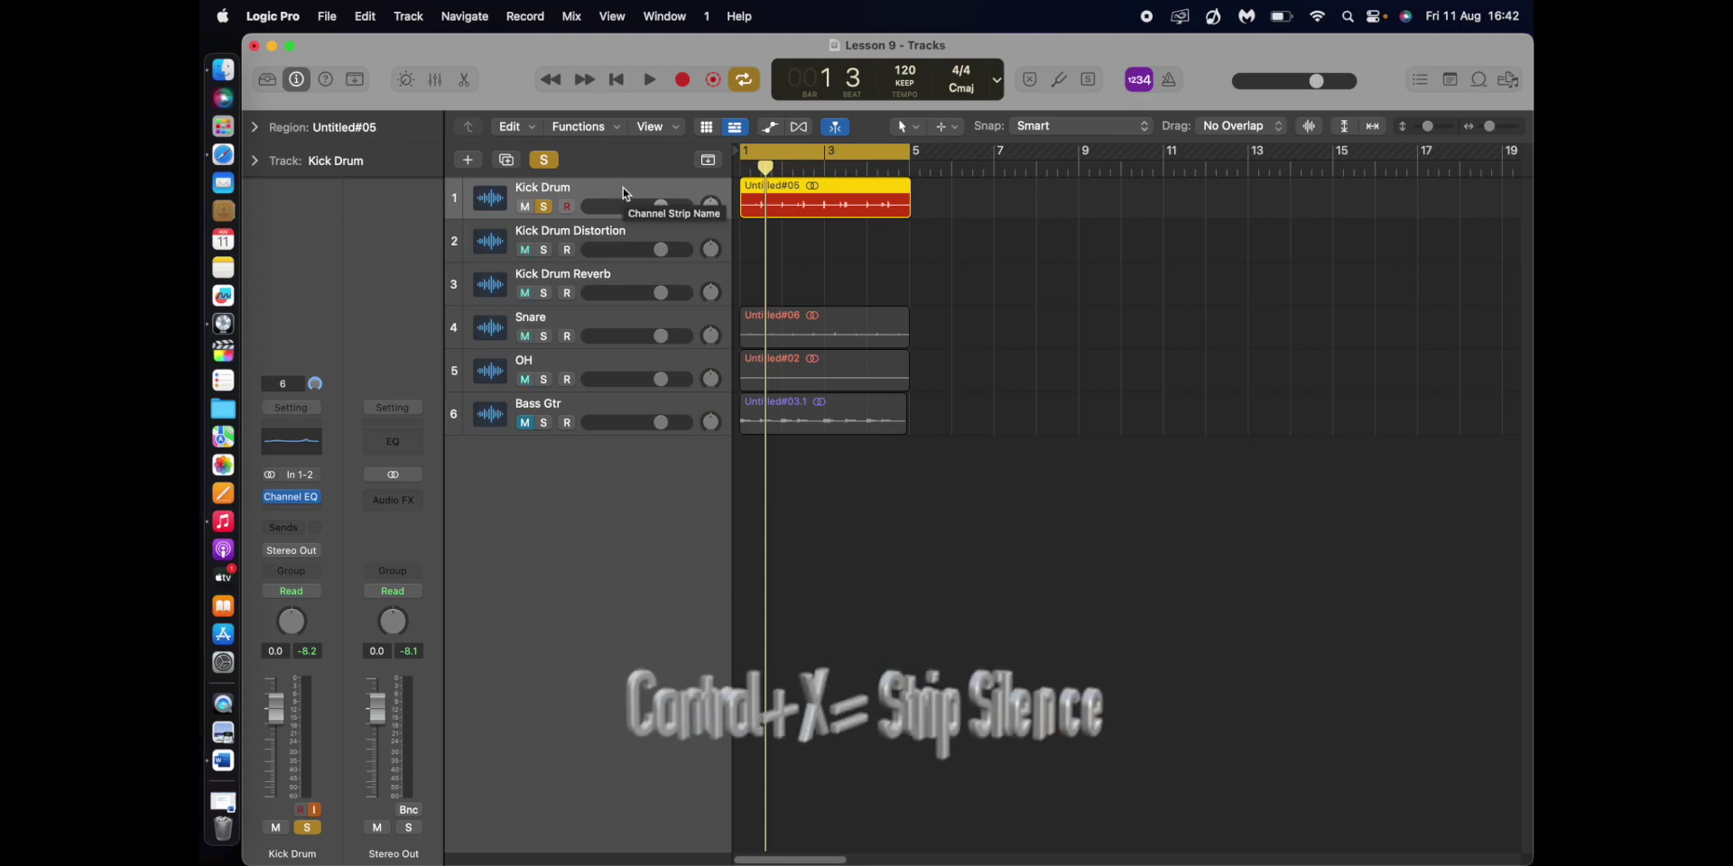
pyautogui.hotkey('ctrl', 'x')
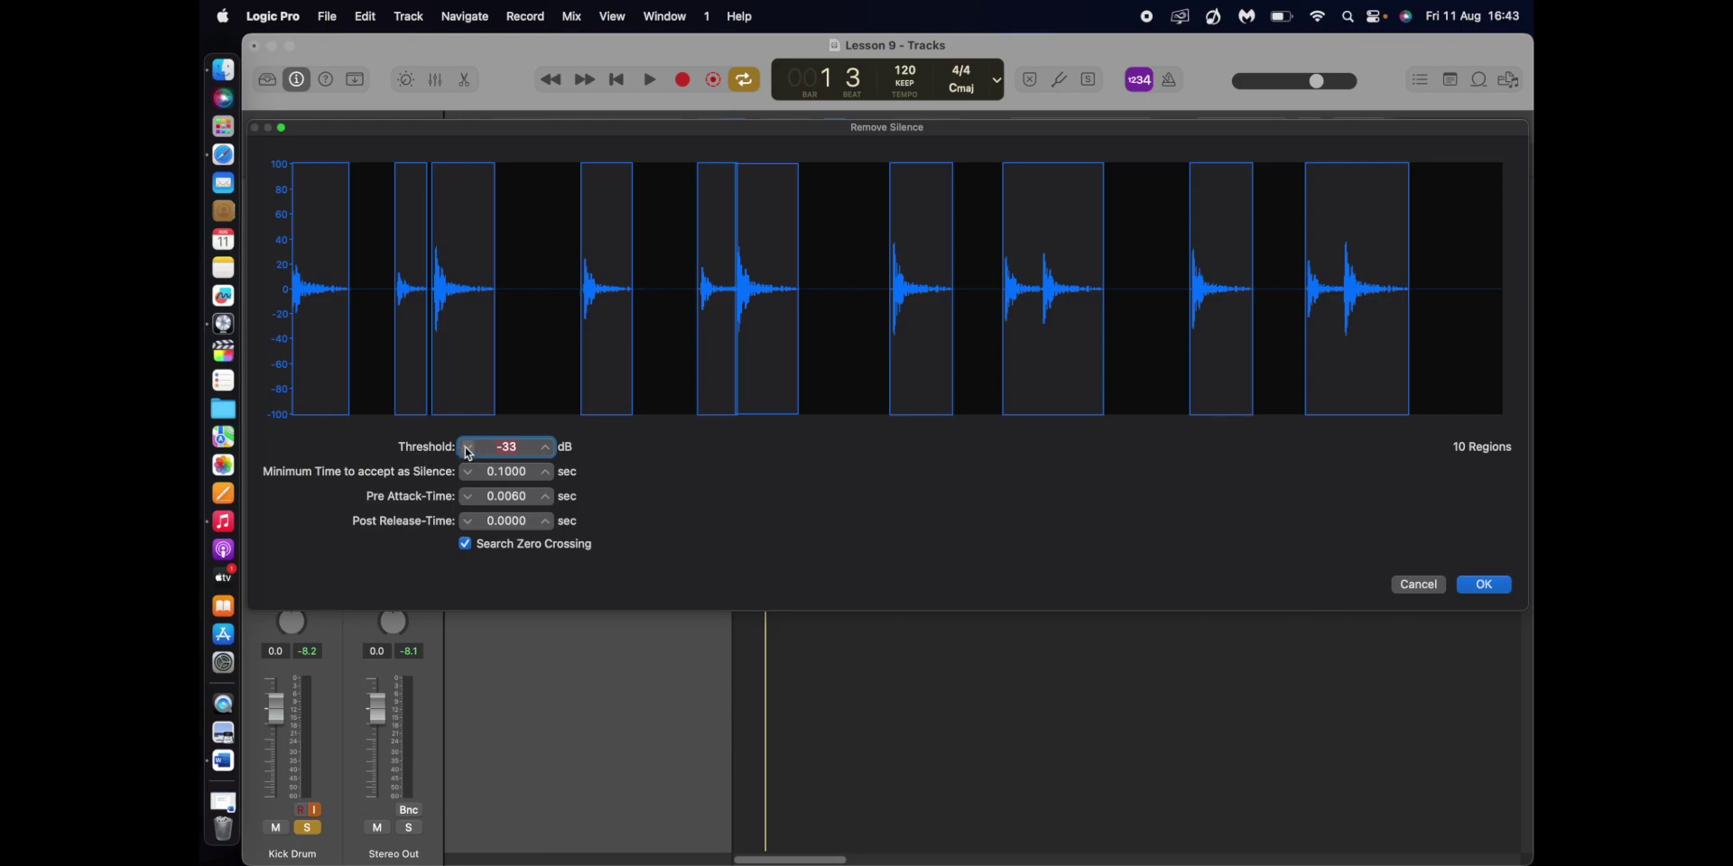
pyautogui.click(548, 447)
pyautogui.click(548, 448)
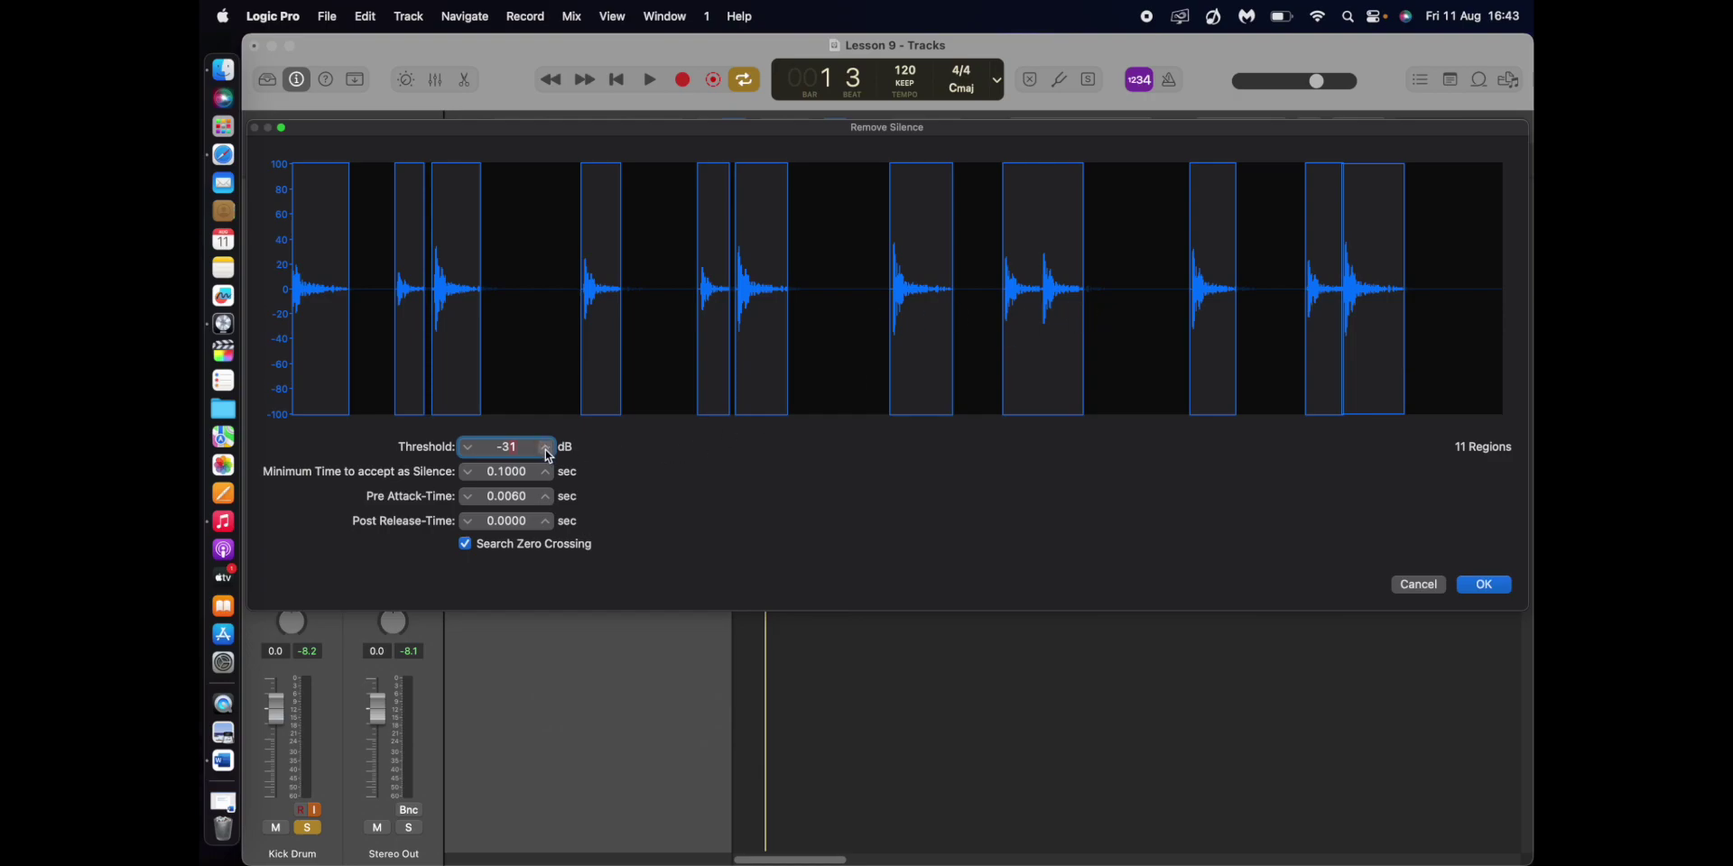
pyautogui.click(468, 448)
pyautogui.click(469, 448)
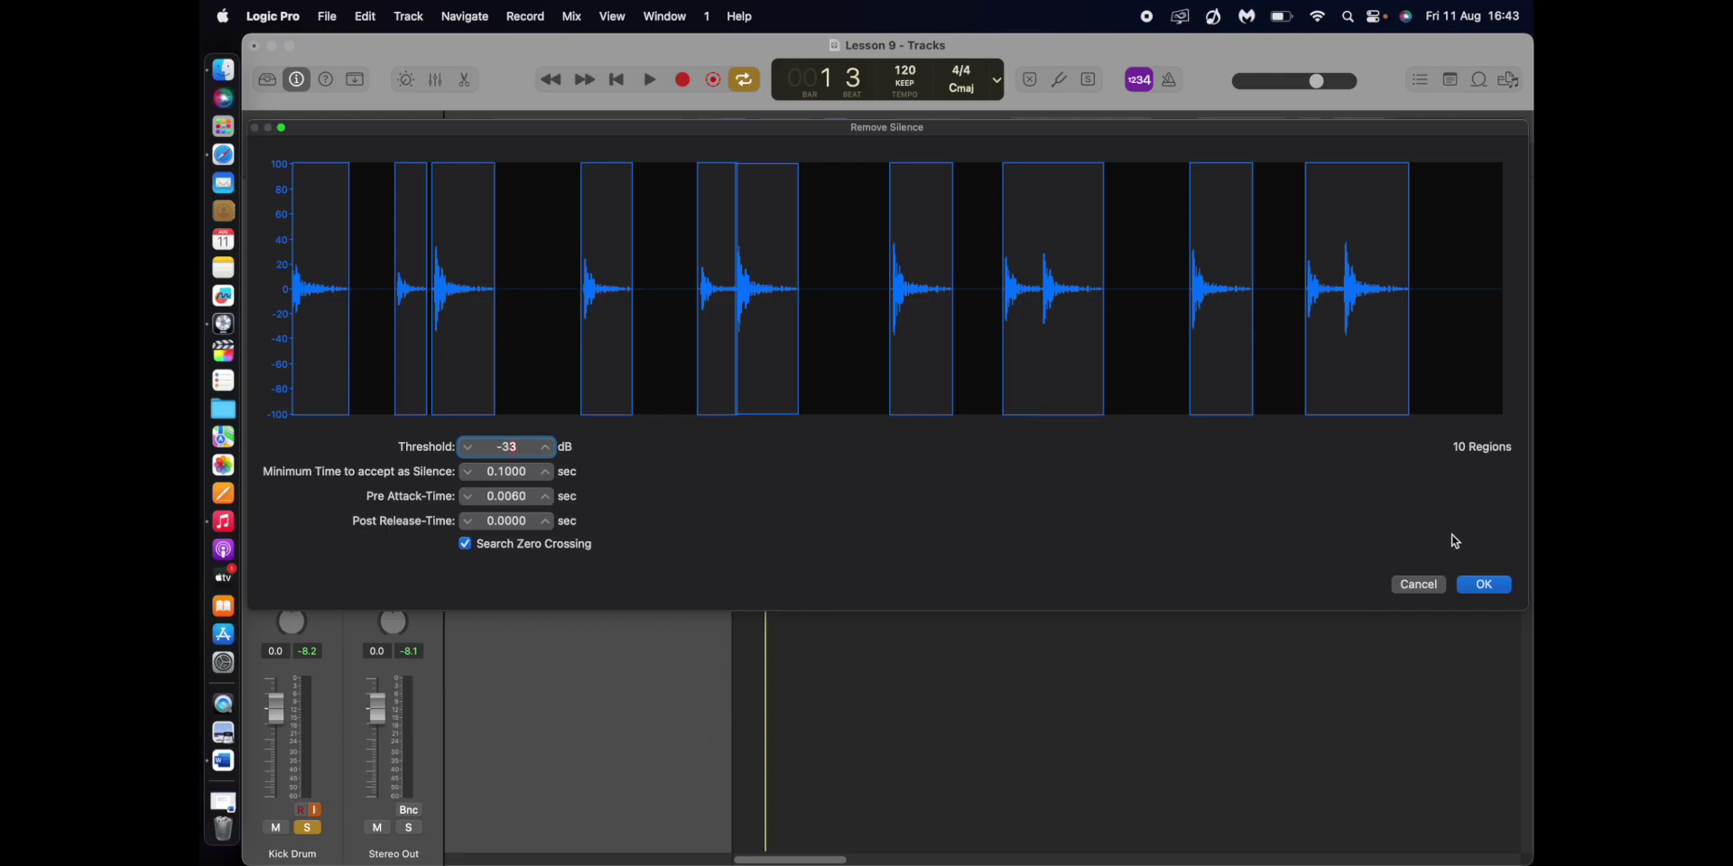
pyautogui.click(1484, 585)
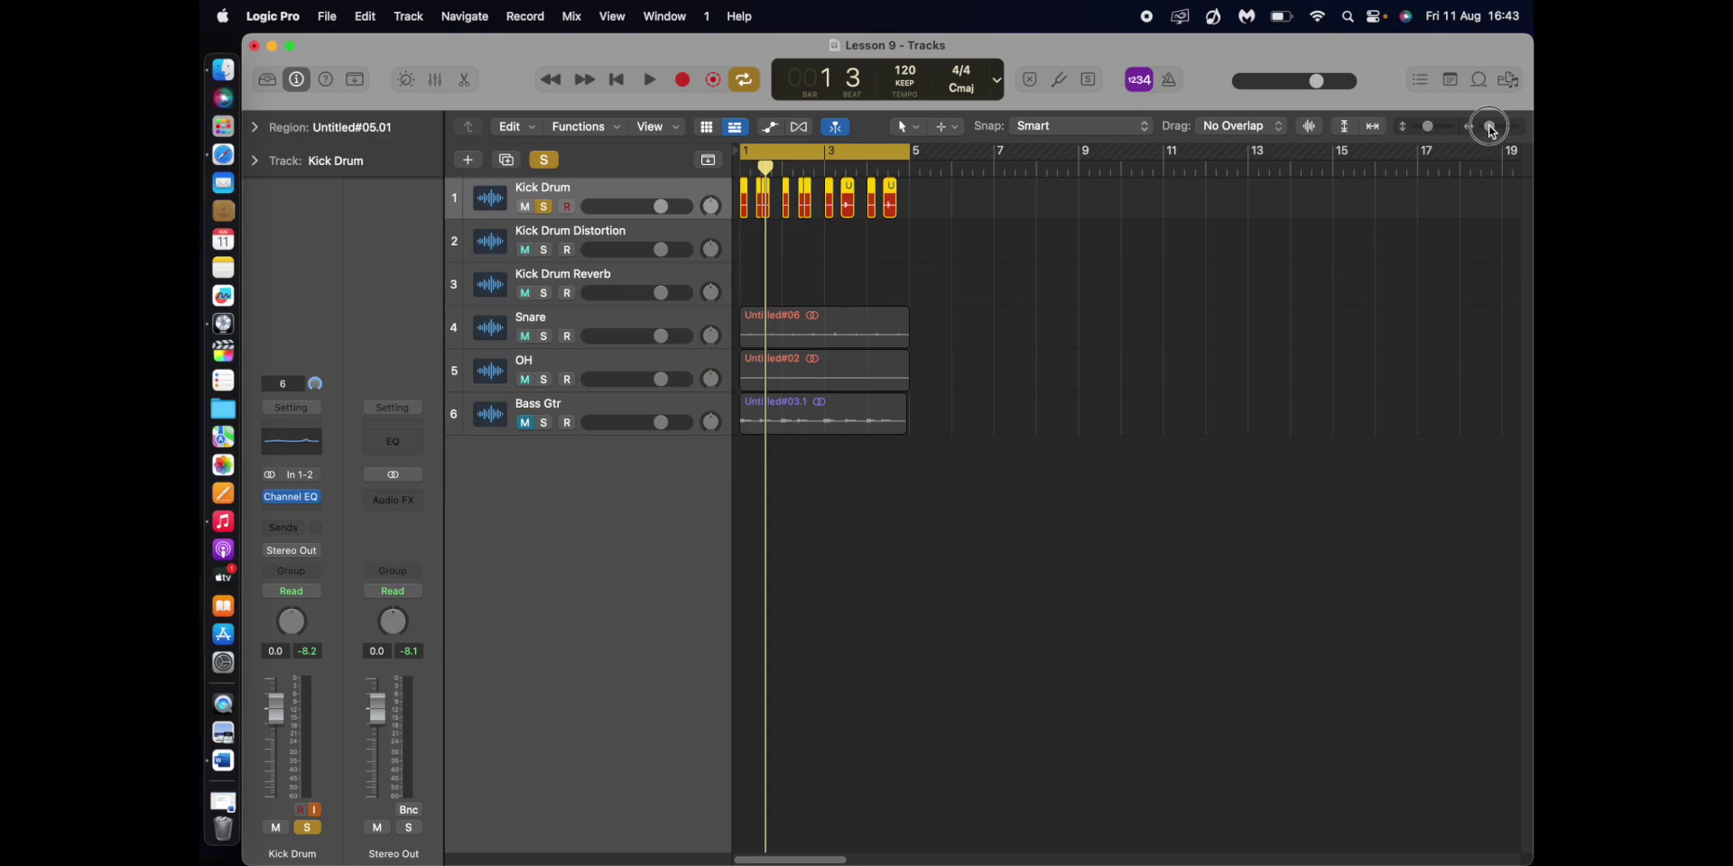
# Step: Zoom the timeline horizontally until the kick hits in bars 1–4 are clearly readable
pyautogui.moveTo(1491, 127); pyautogui.dragTo(1496, 127)
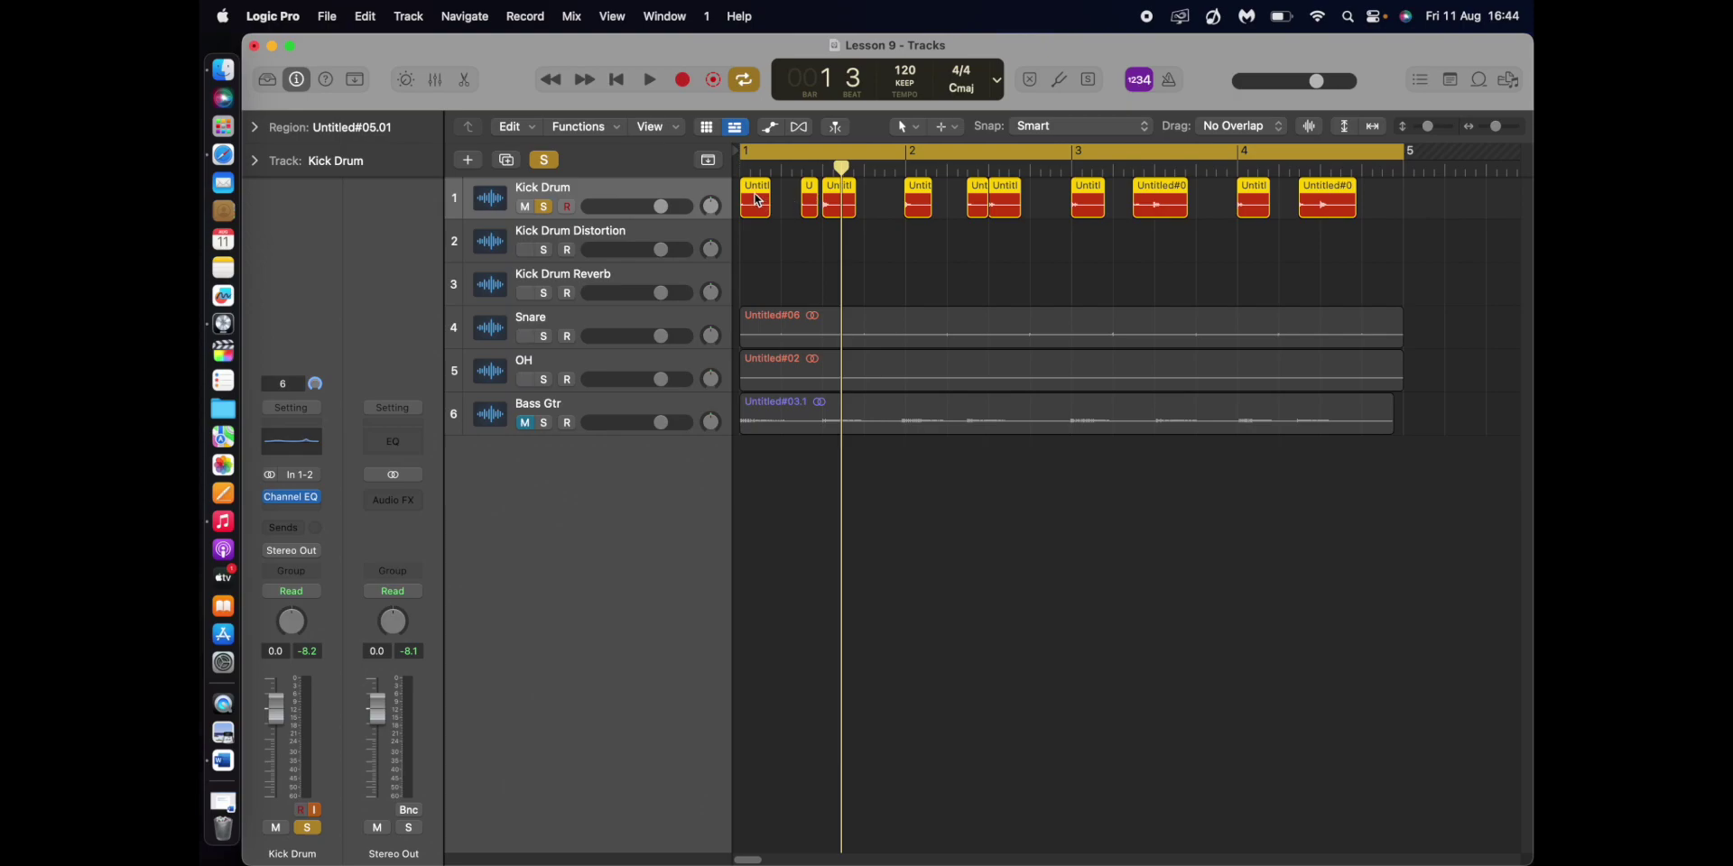
# Step: Move three of the kick hits down onto the Kick Drum Distortion track
pyautogui.moveTo(757, 200)
pyautogui.mouseDown()
pyautogui.moveTo(755, 244)
pyautogui.moveTo(750, 201)
pyautogui.mouseUp()
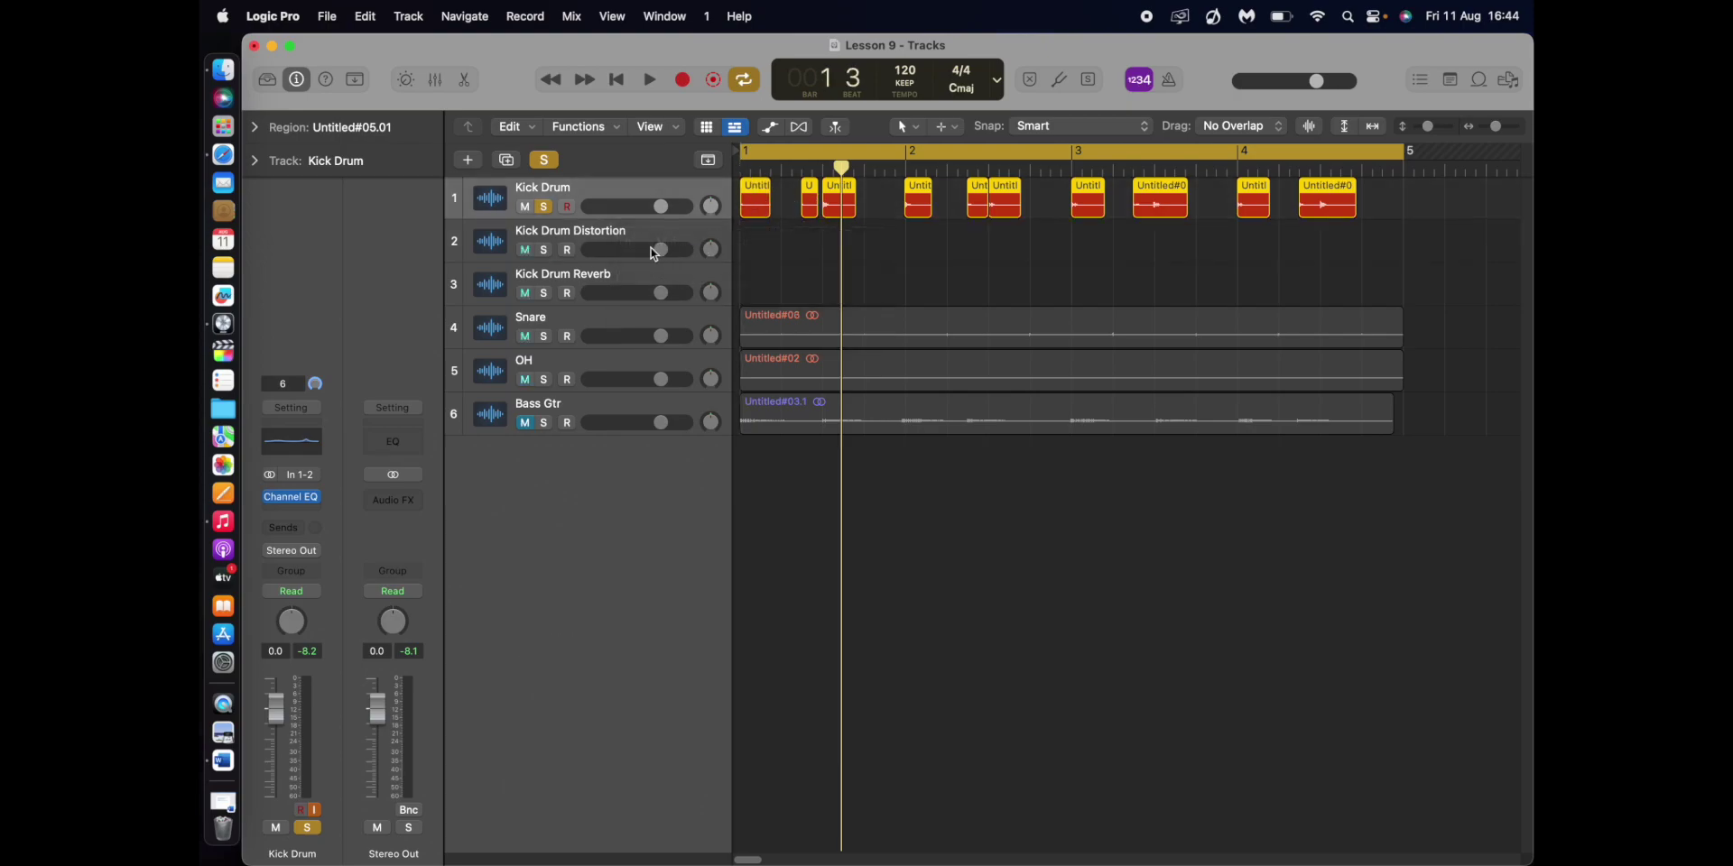
pyautogui.click(603, 238)
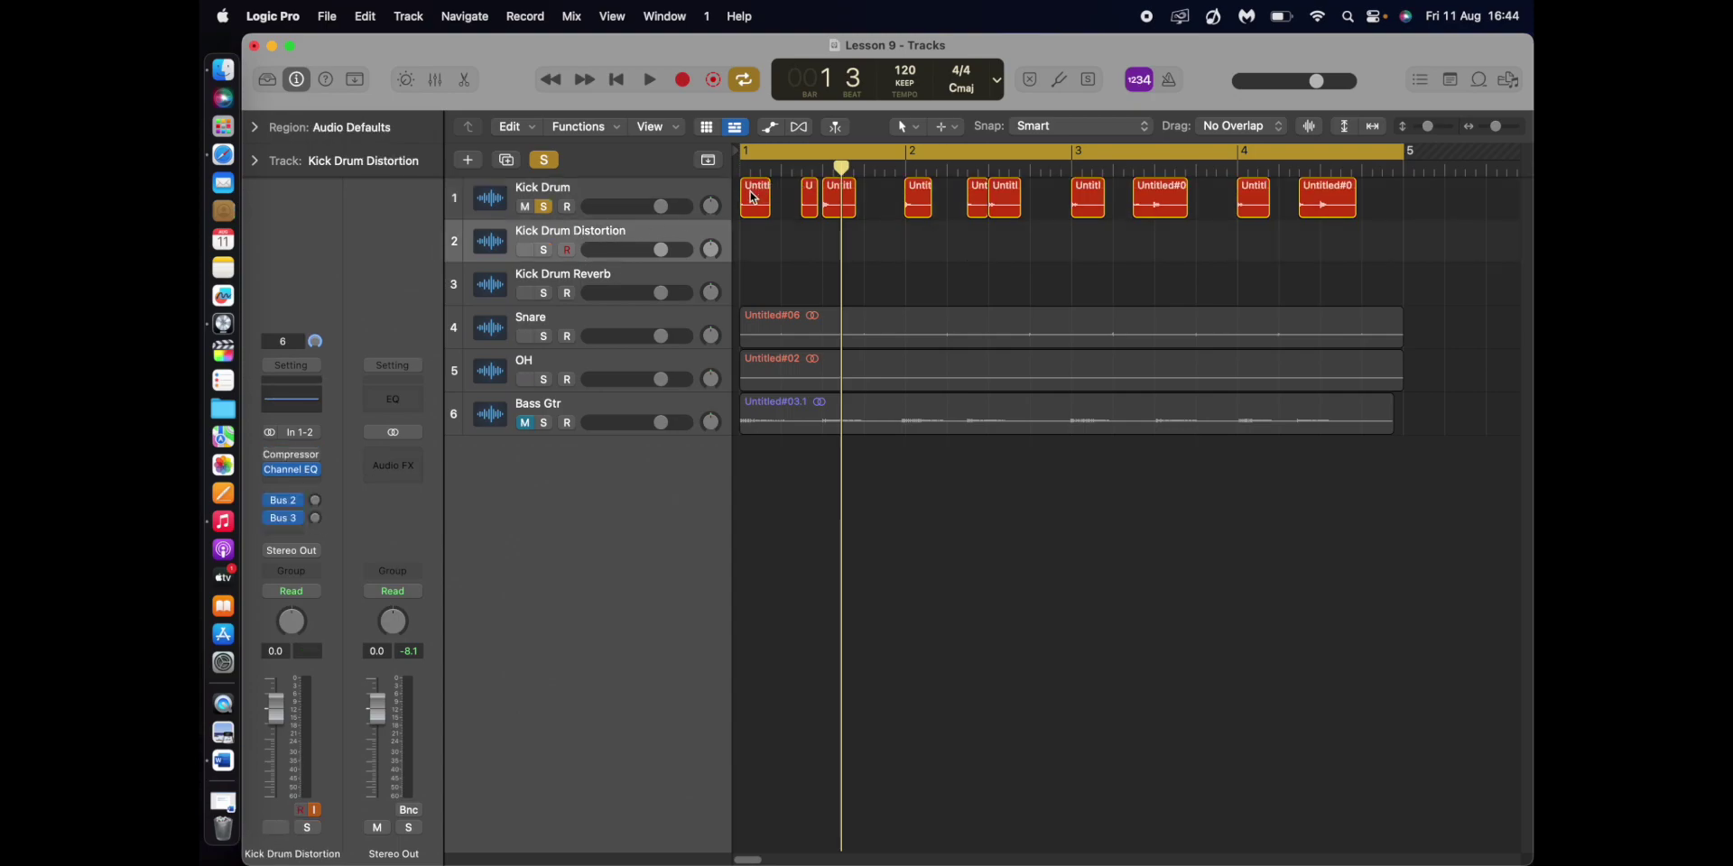
pyautogui.moveTo(757, 199); pyautogui.dragTo(751, 240)
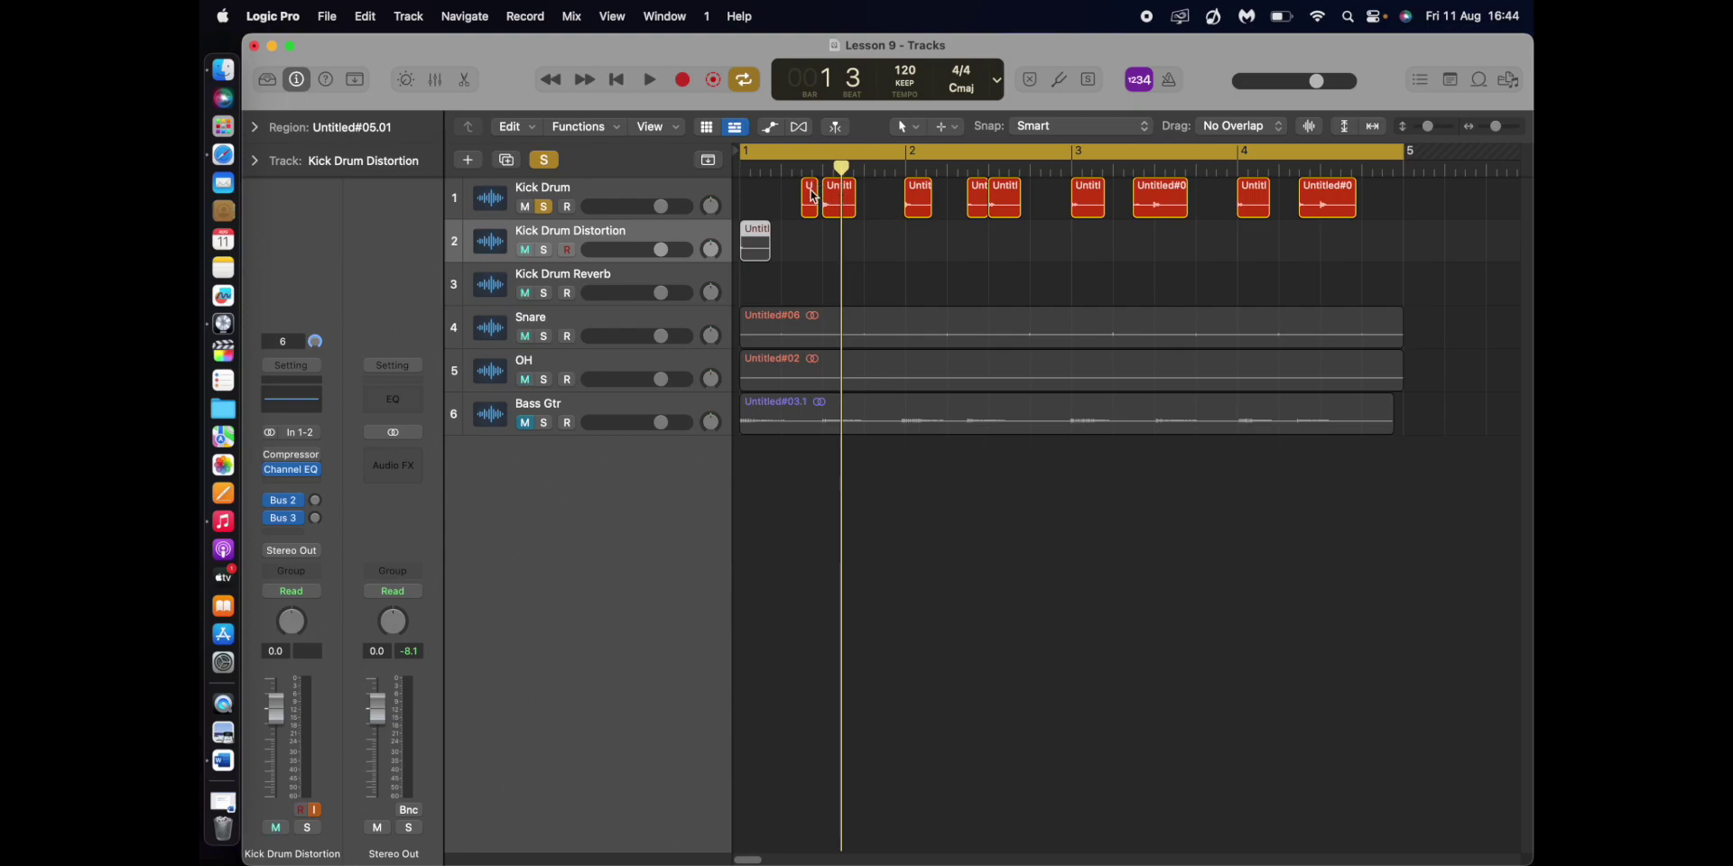
pyautogui.moveTo(811, 201); pyautogui.dragTo(917, 277)
# Step: Move three hits onto Kick Drum Reverb and shift each track's group left to bar 1
pyautogui.moveTo(967, 217); pyautogui.dragTo(968, 281)
pyautogui.moveTo(1005, 194); pyautogui.dragTo(766, 283)
pyautogui.keyDown('shift'); pyautogui.click(923, 282); pyautogui.keyUp('shift')
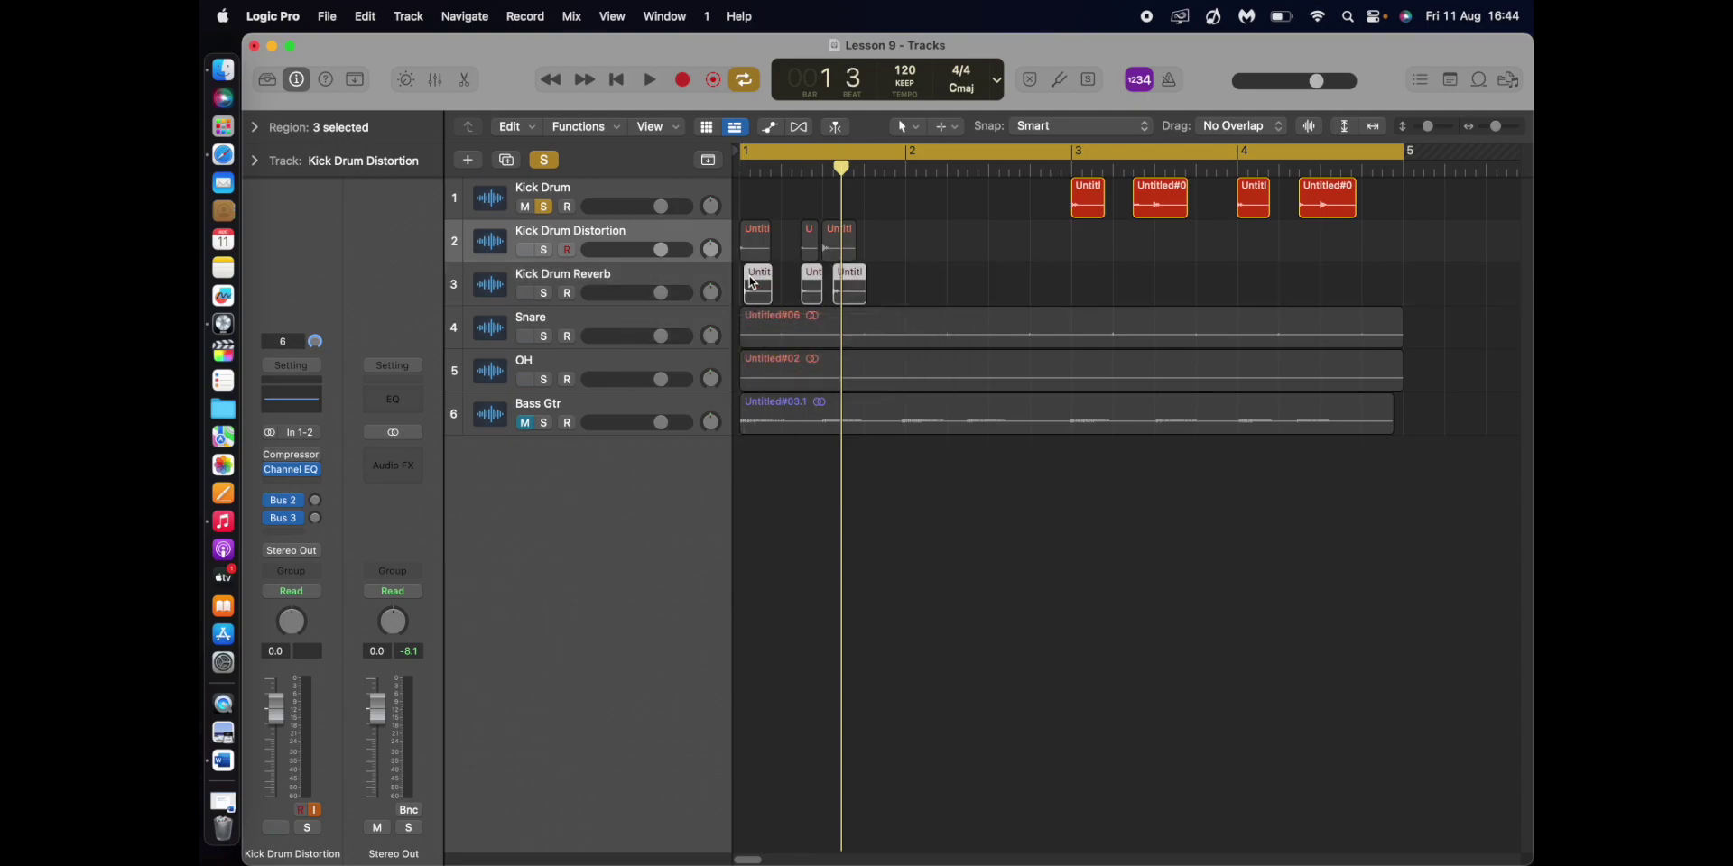
pyautogui.click(1058, 188)
pyautogui.moveTo(1058, 189); pyautogui.dragTo(752, 206)
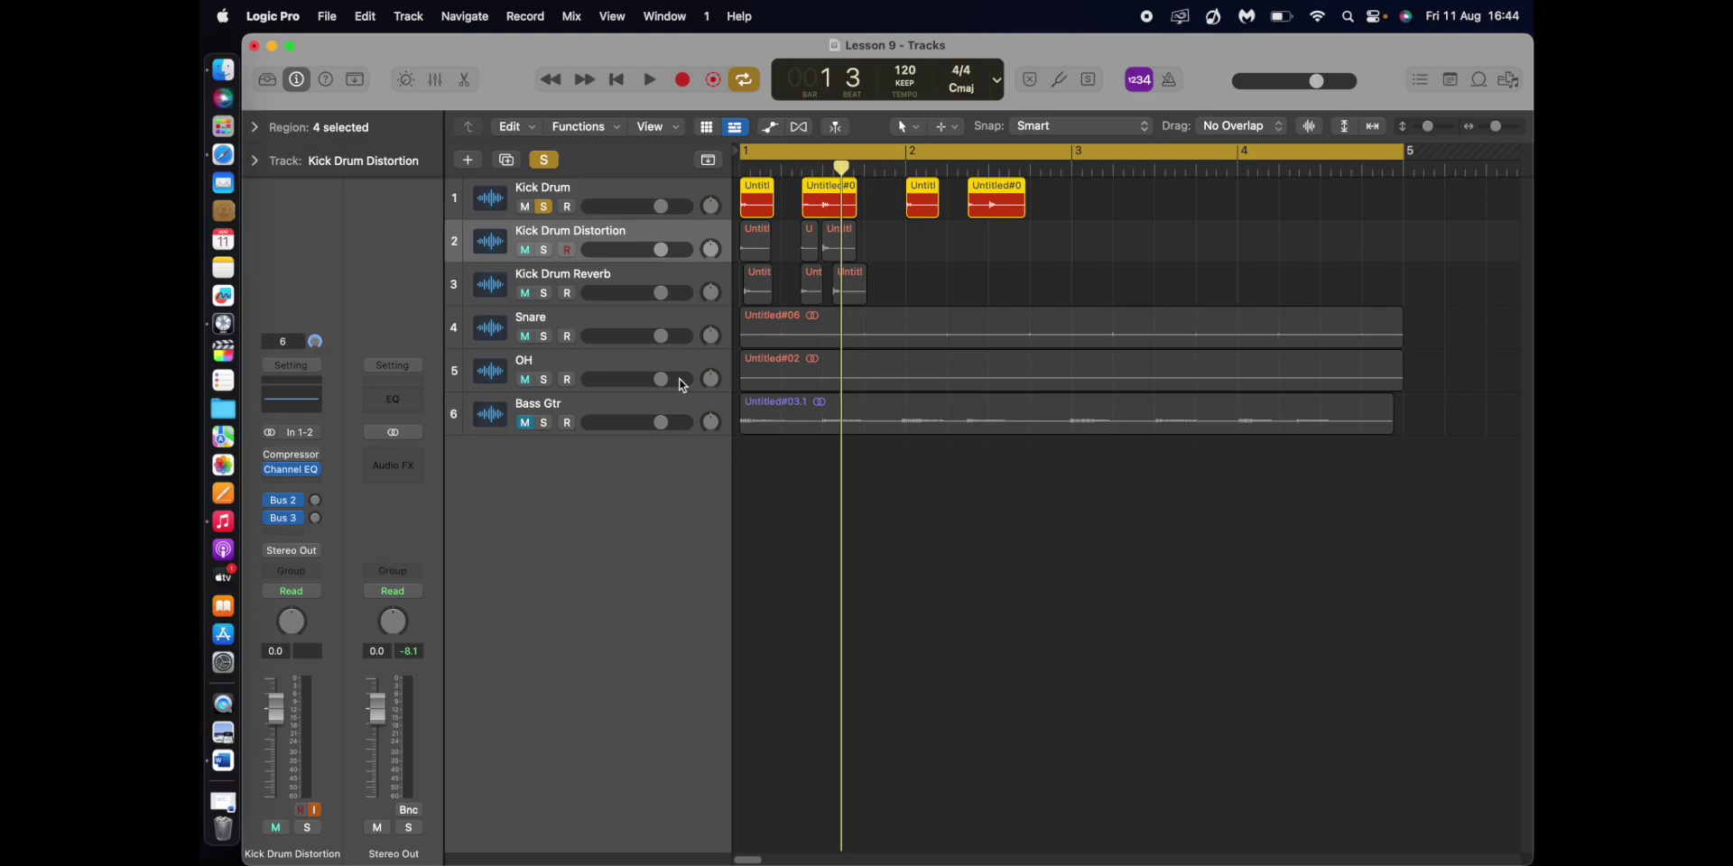
# Step: Audition the arrangement, then solo Kick Drum Distortion instead of Kick Drum and play it
pyautogui.press('Return')
pyautogui.press('space')
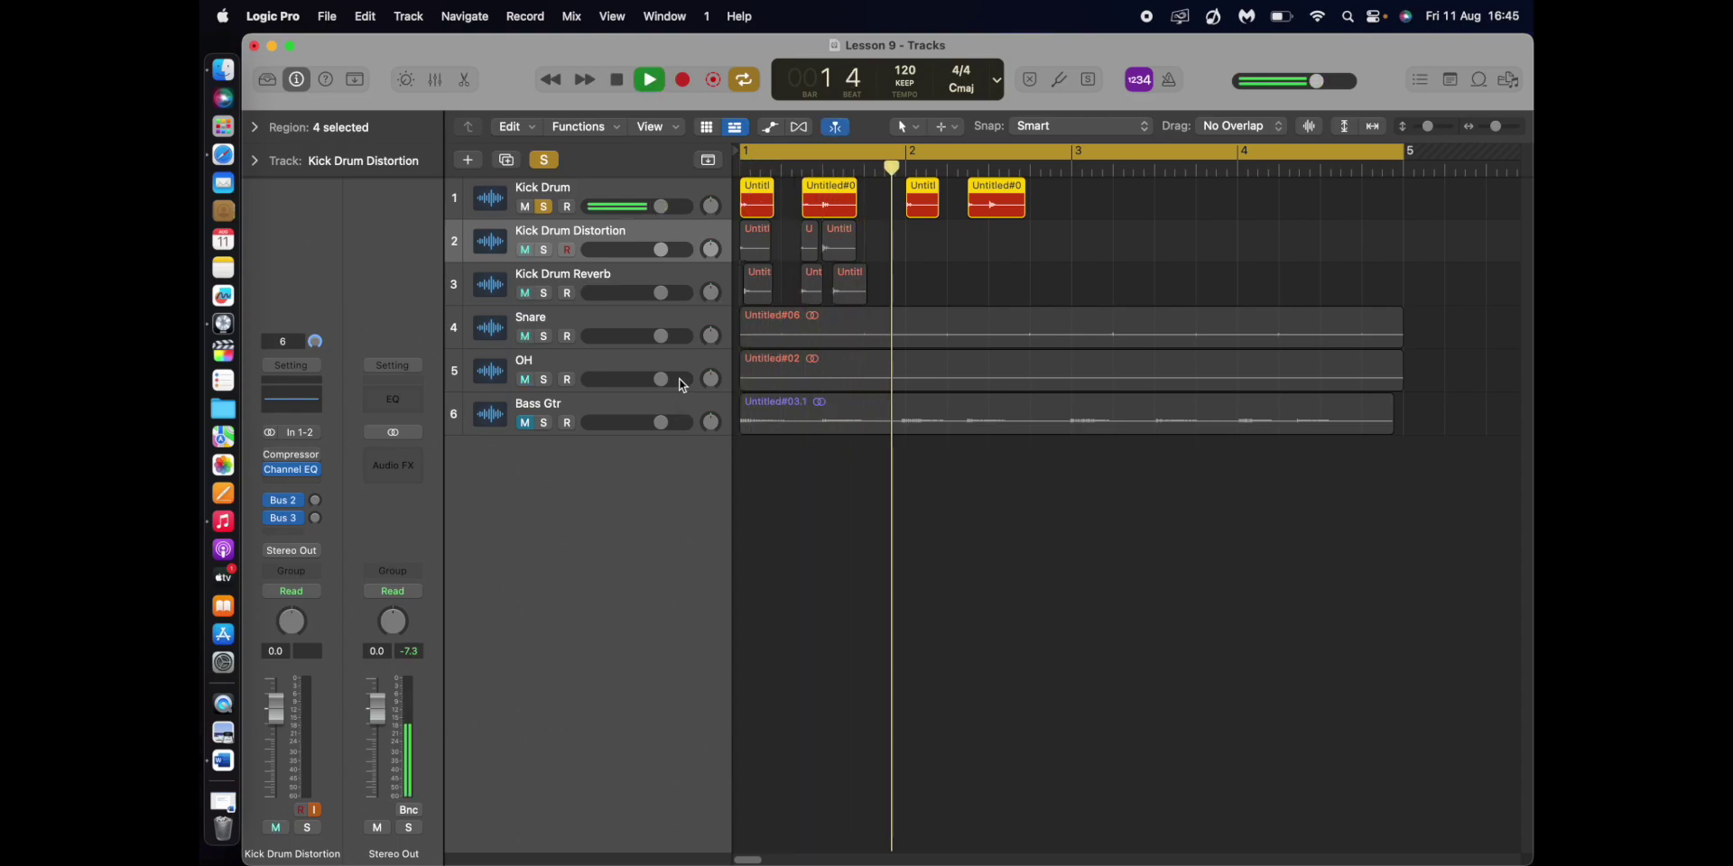
pyautogui.press('space')
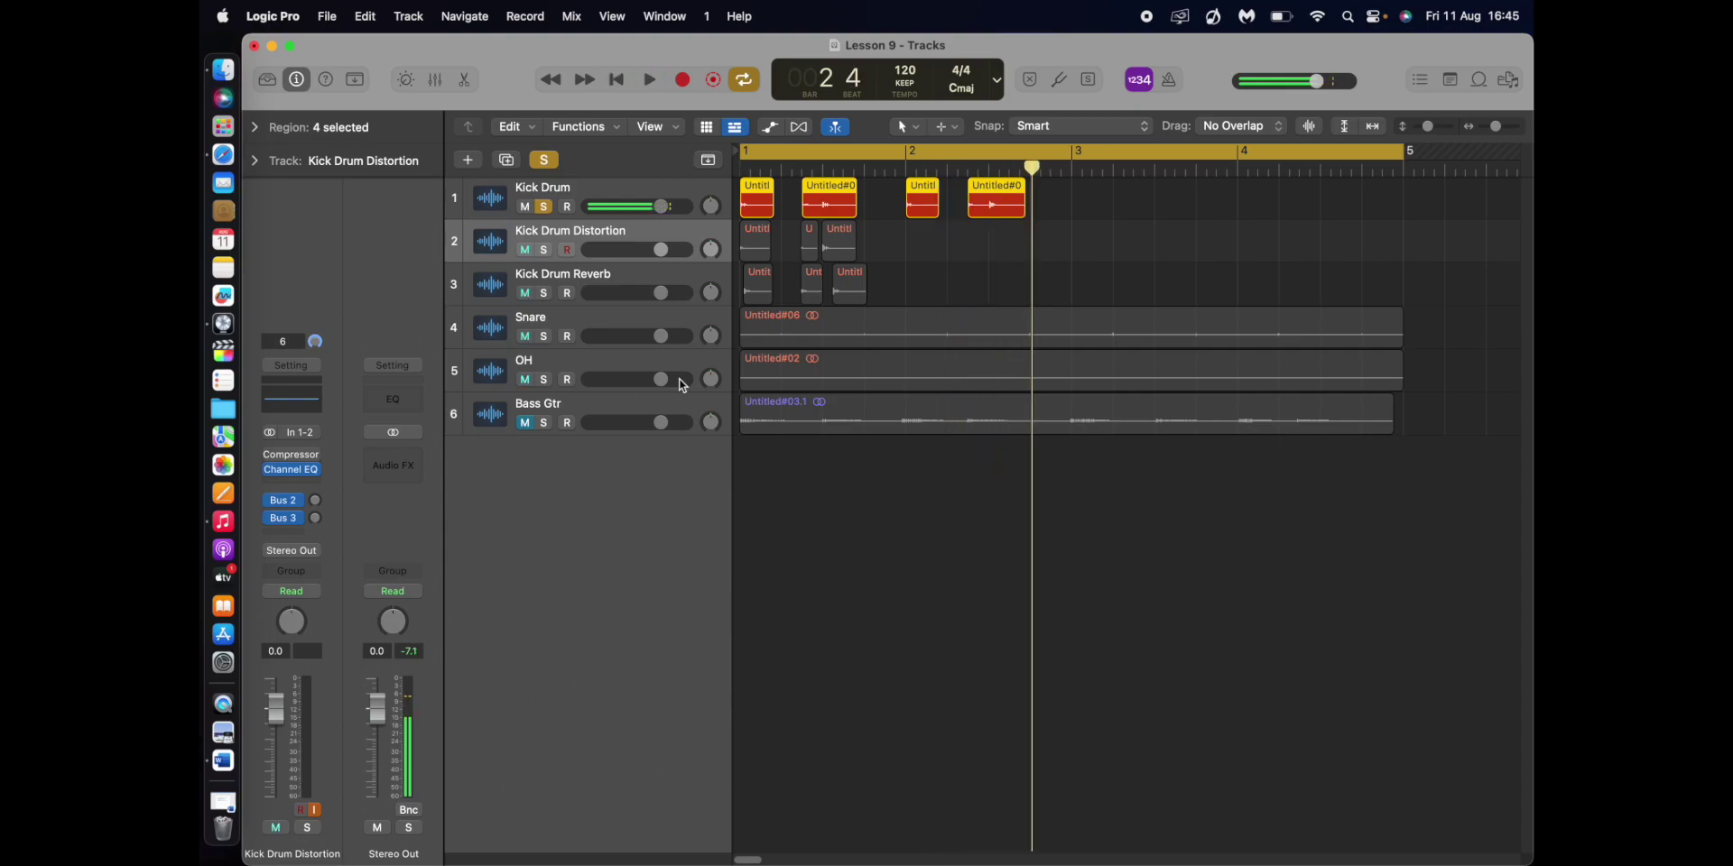
pyautogui.click(545, 207)
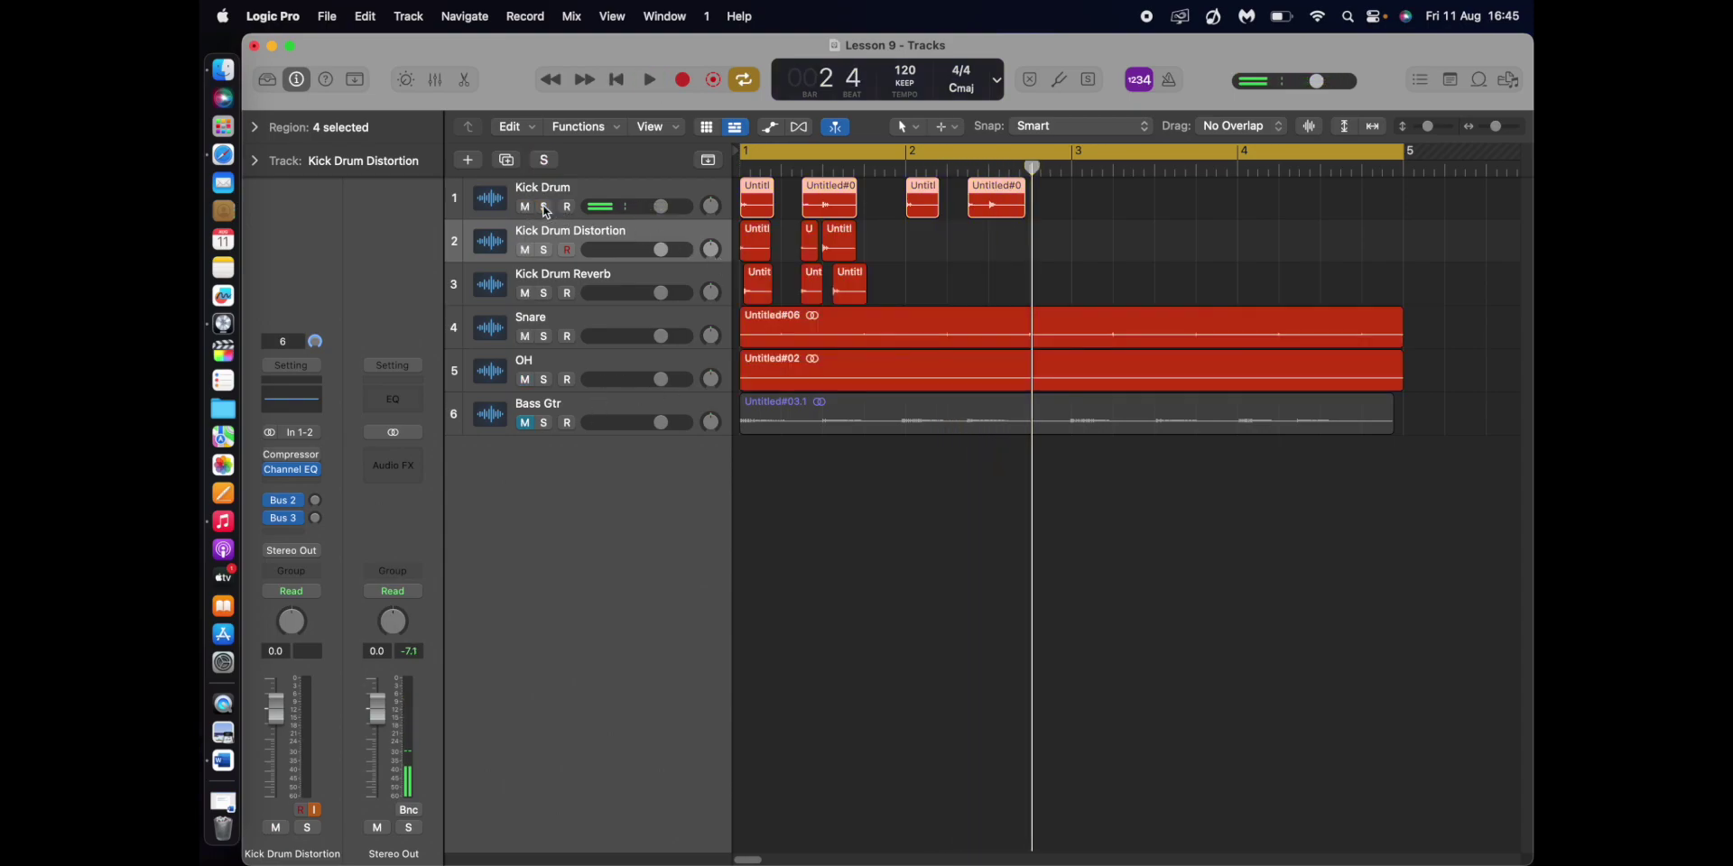
pyautogui.click(544, 251)
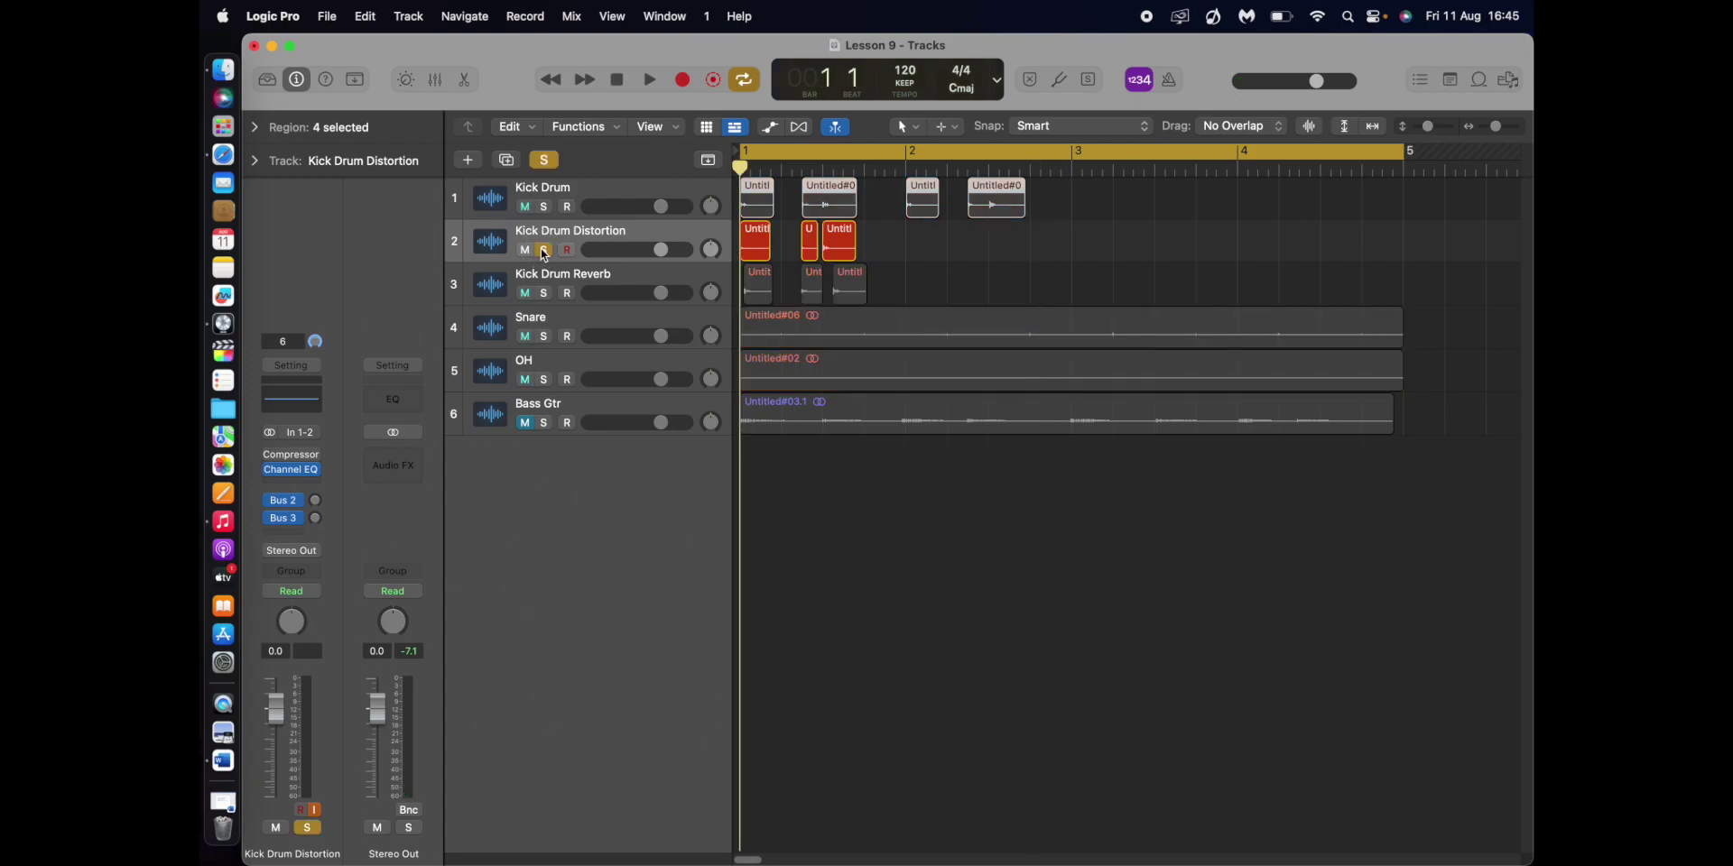
pyautogui.press('space')
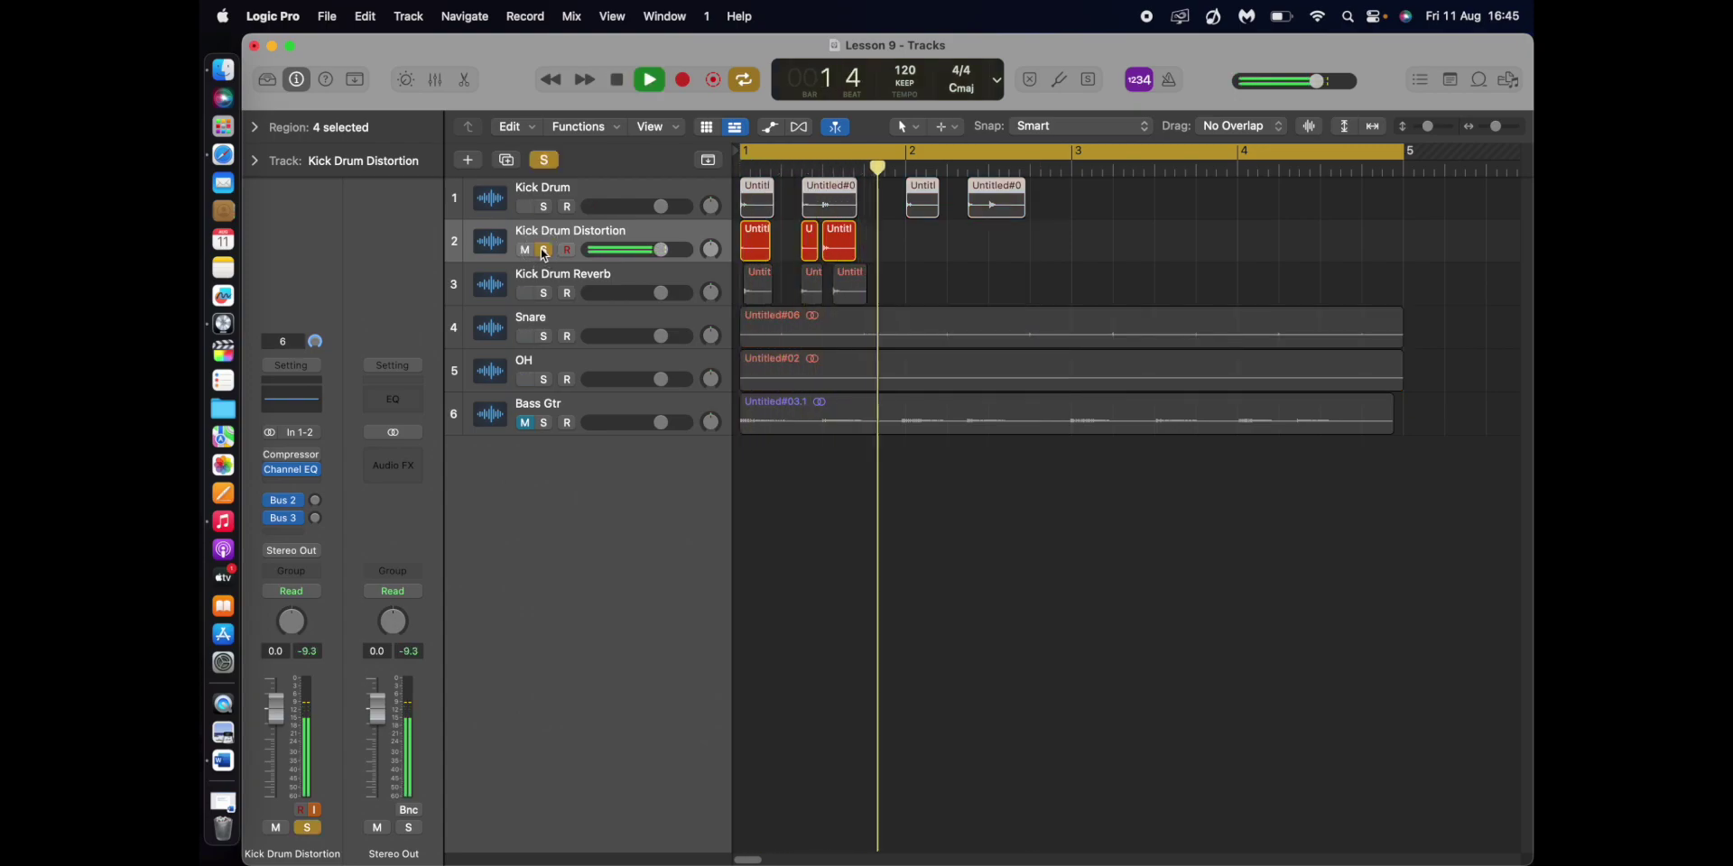
pyautogui.press('space')
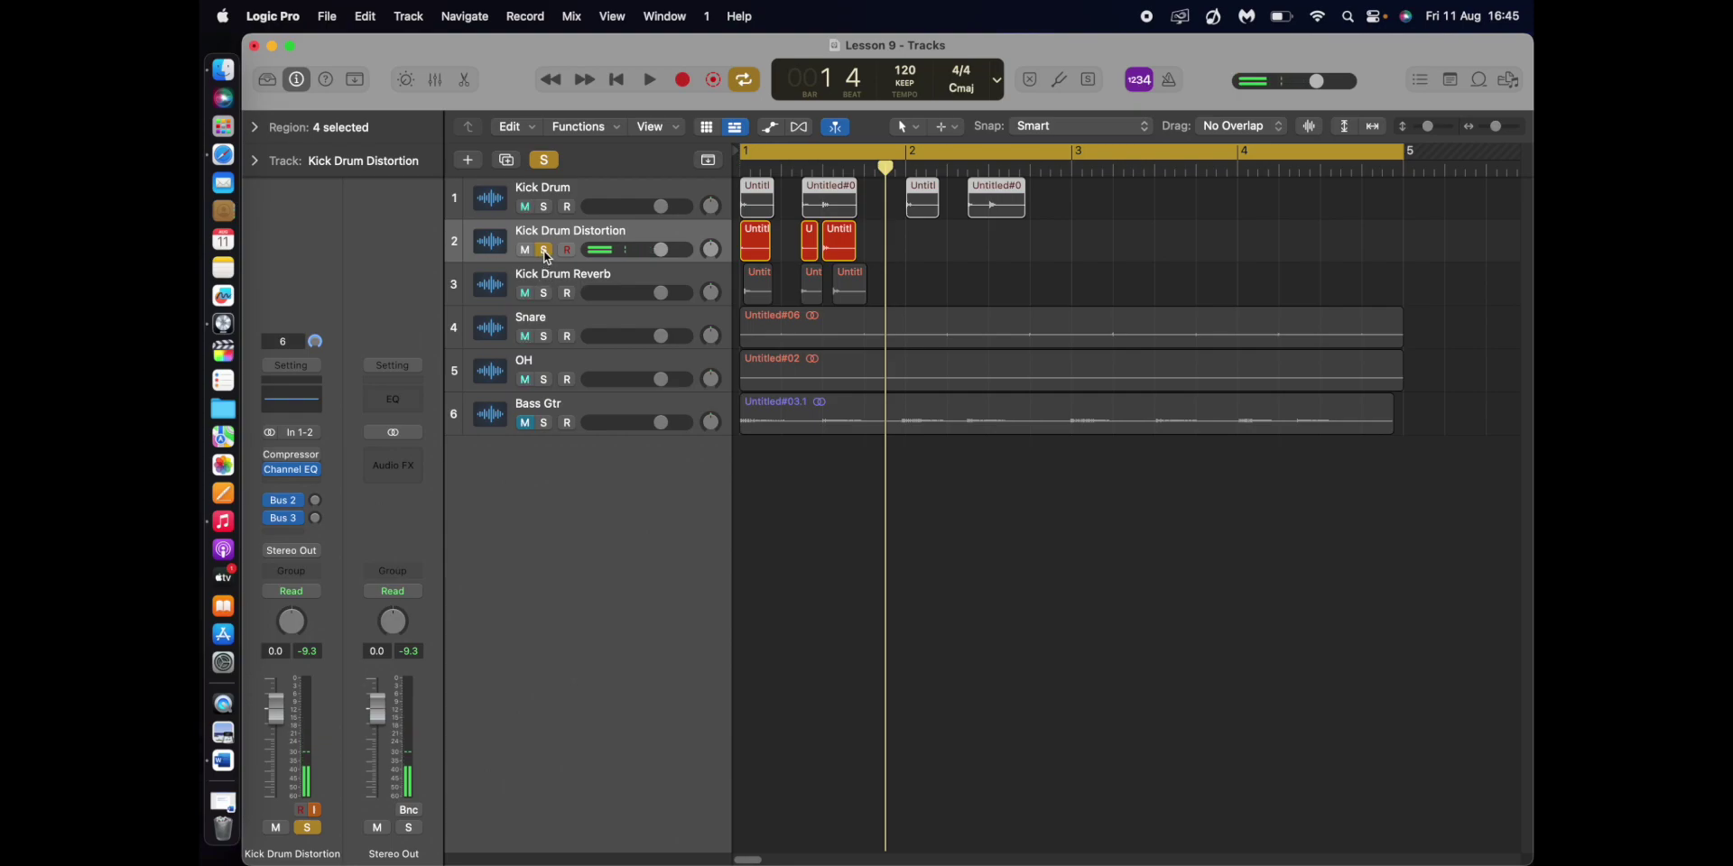
# Step: Re-solo Kick Drum Distortion and set the cycle range to its selected regions with Cmd+U
pyautogui.click(544, 251)
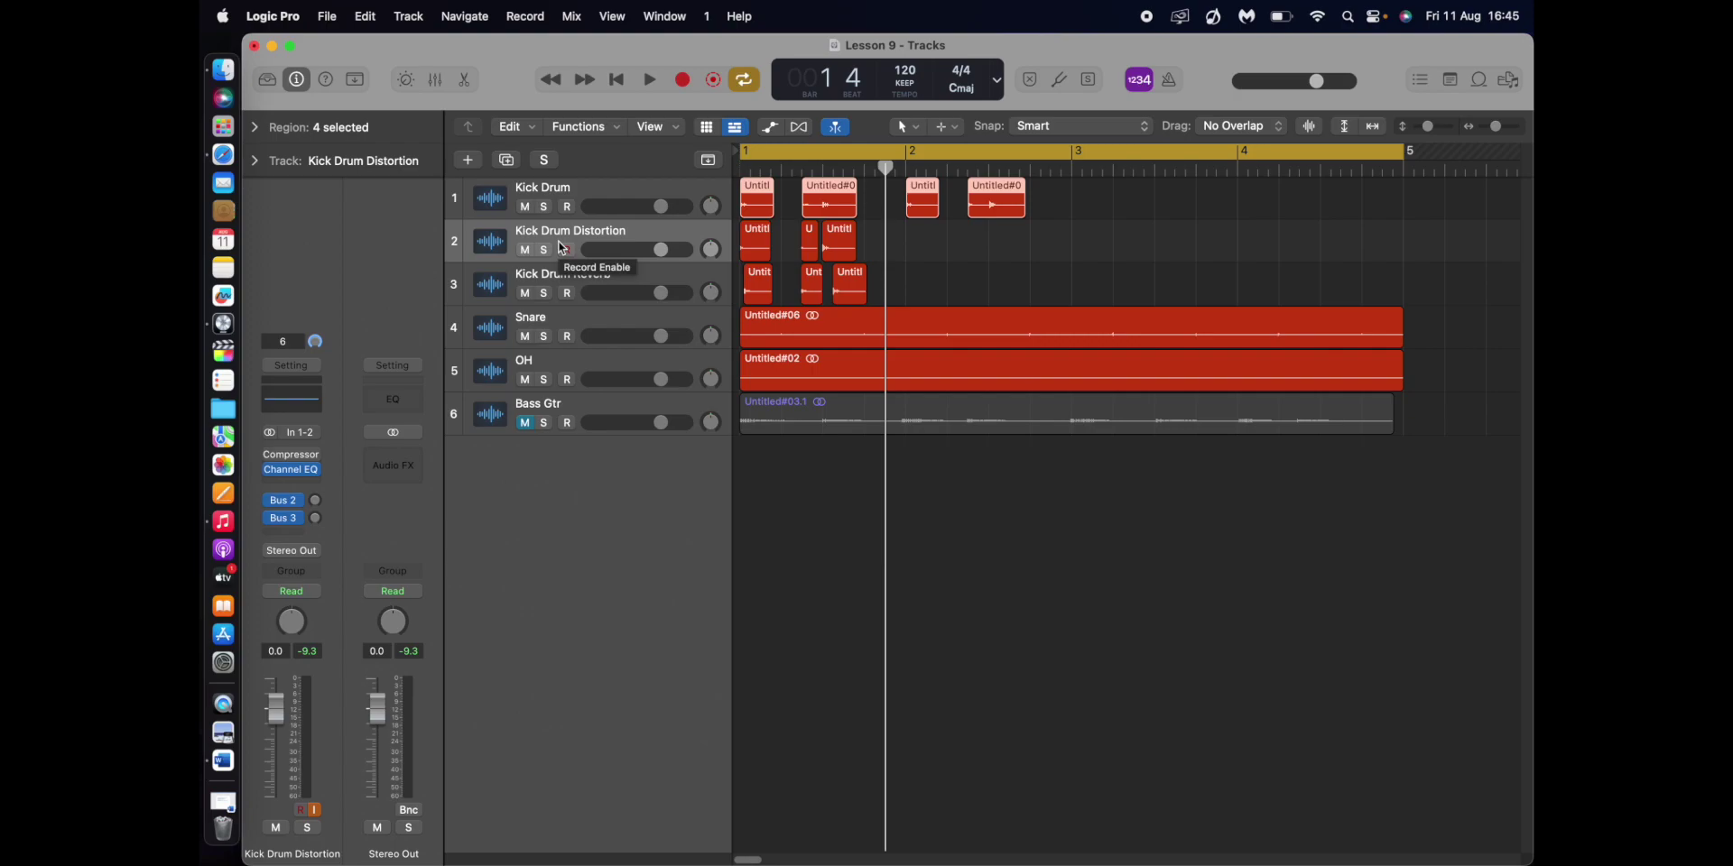
pyautogui.click(545, 252)
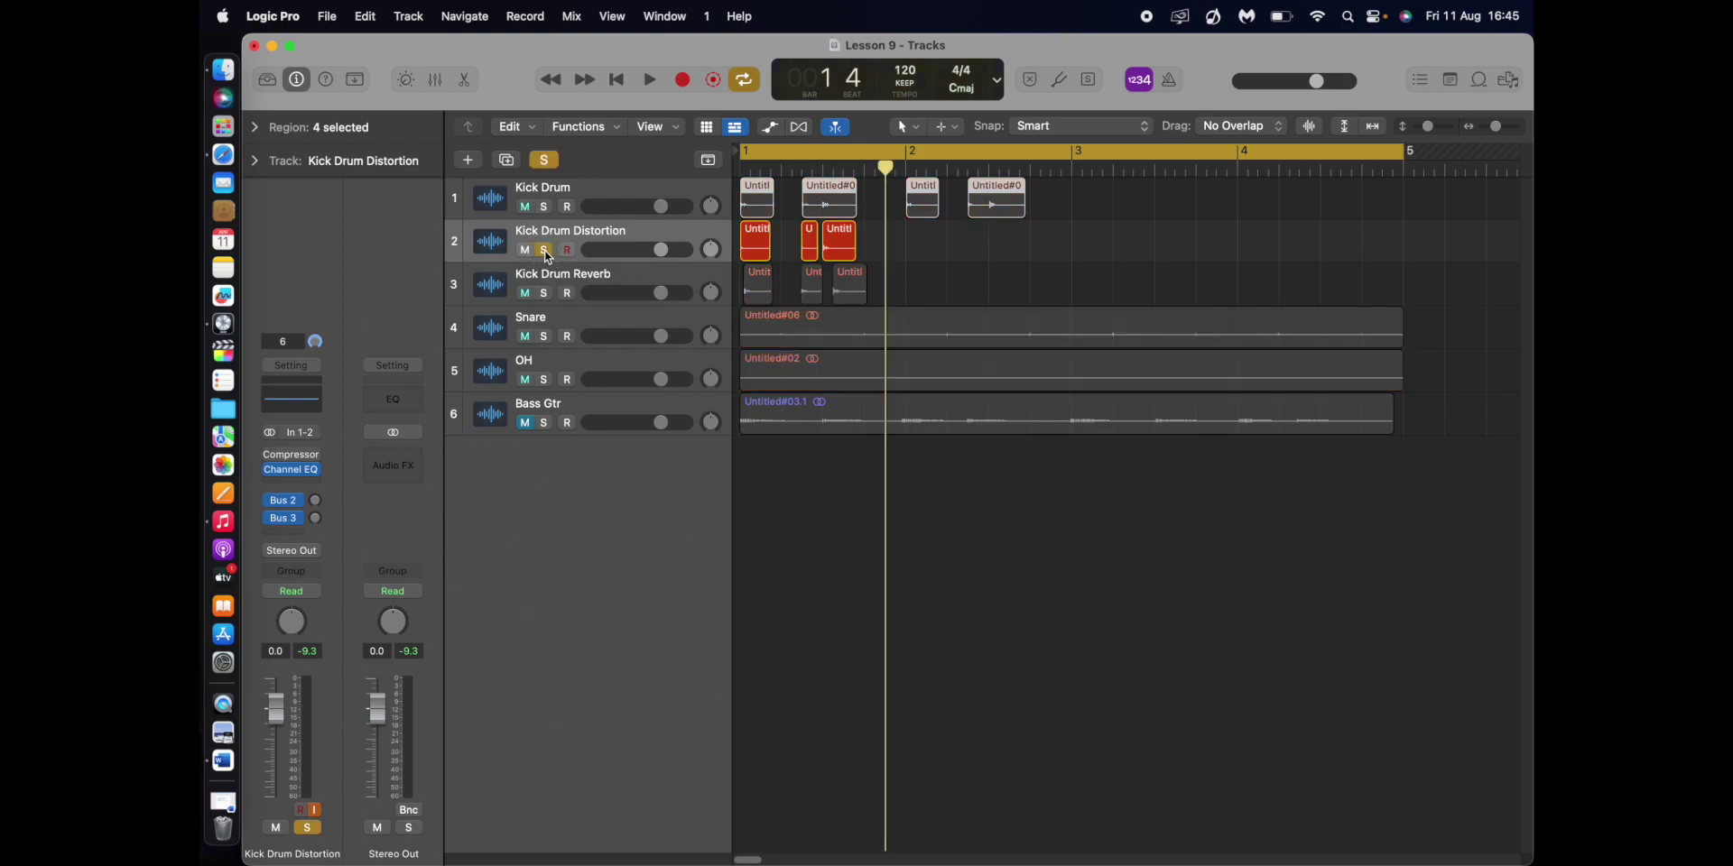
pyautogui.press('super+u')
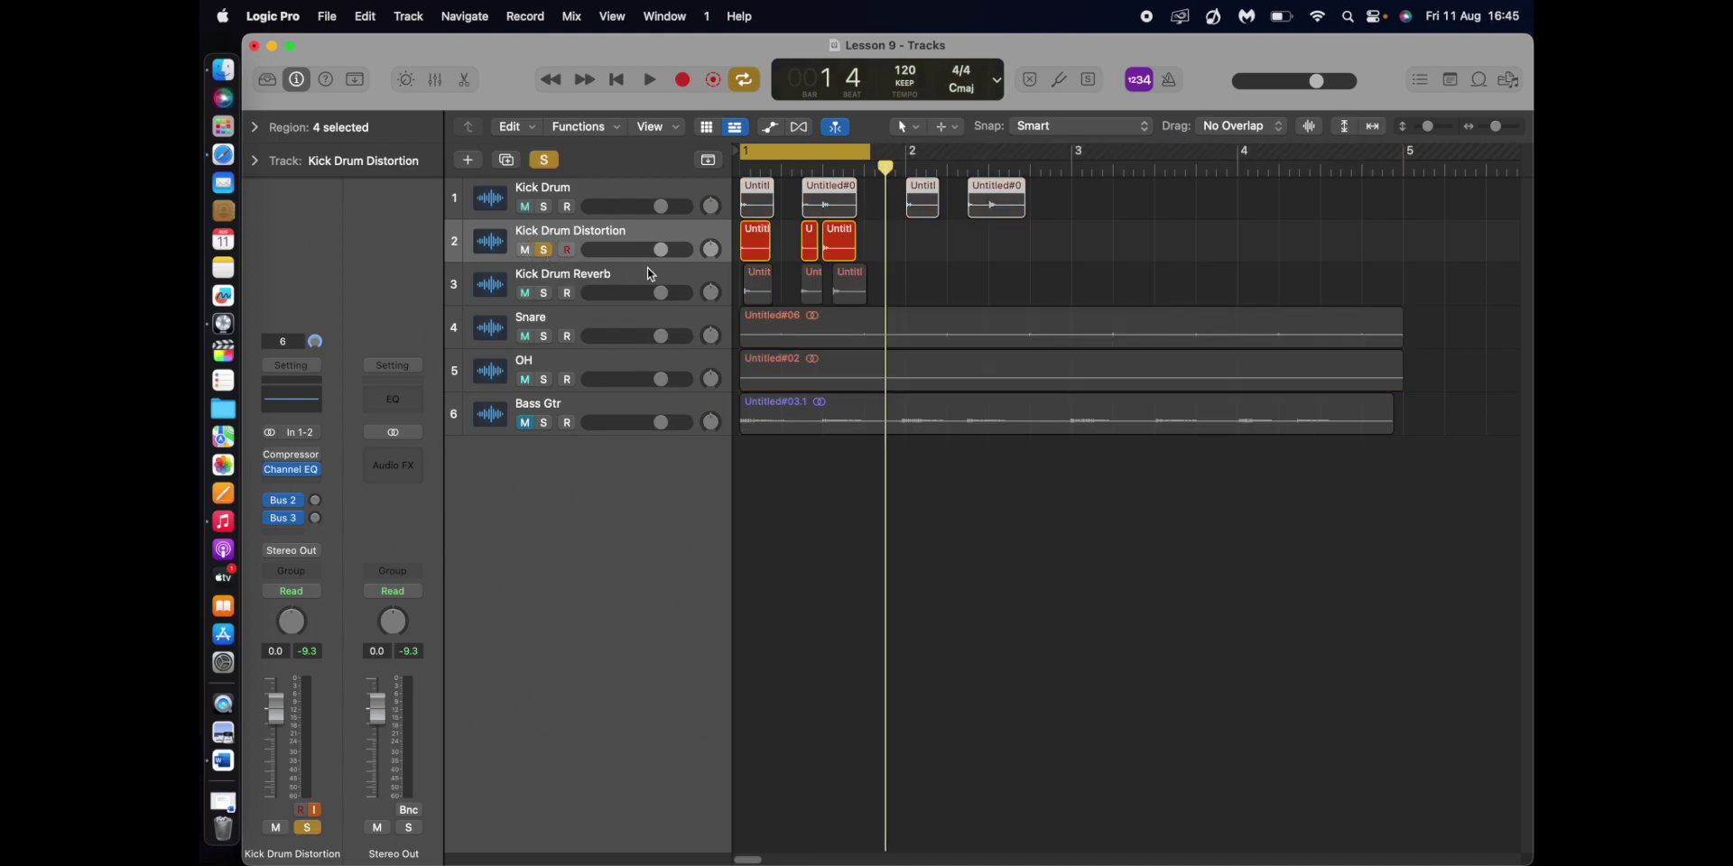
# Step: Select the Kick Drum Distortion regions and set its Bus 2 and Bus 3 sends to No Send
pyautogui.click(565, 231)
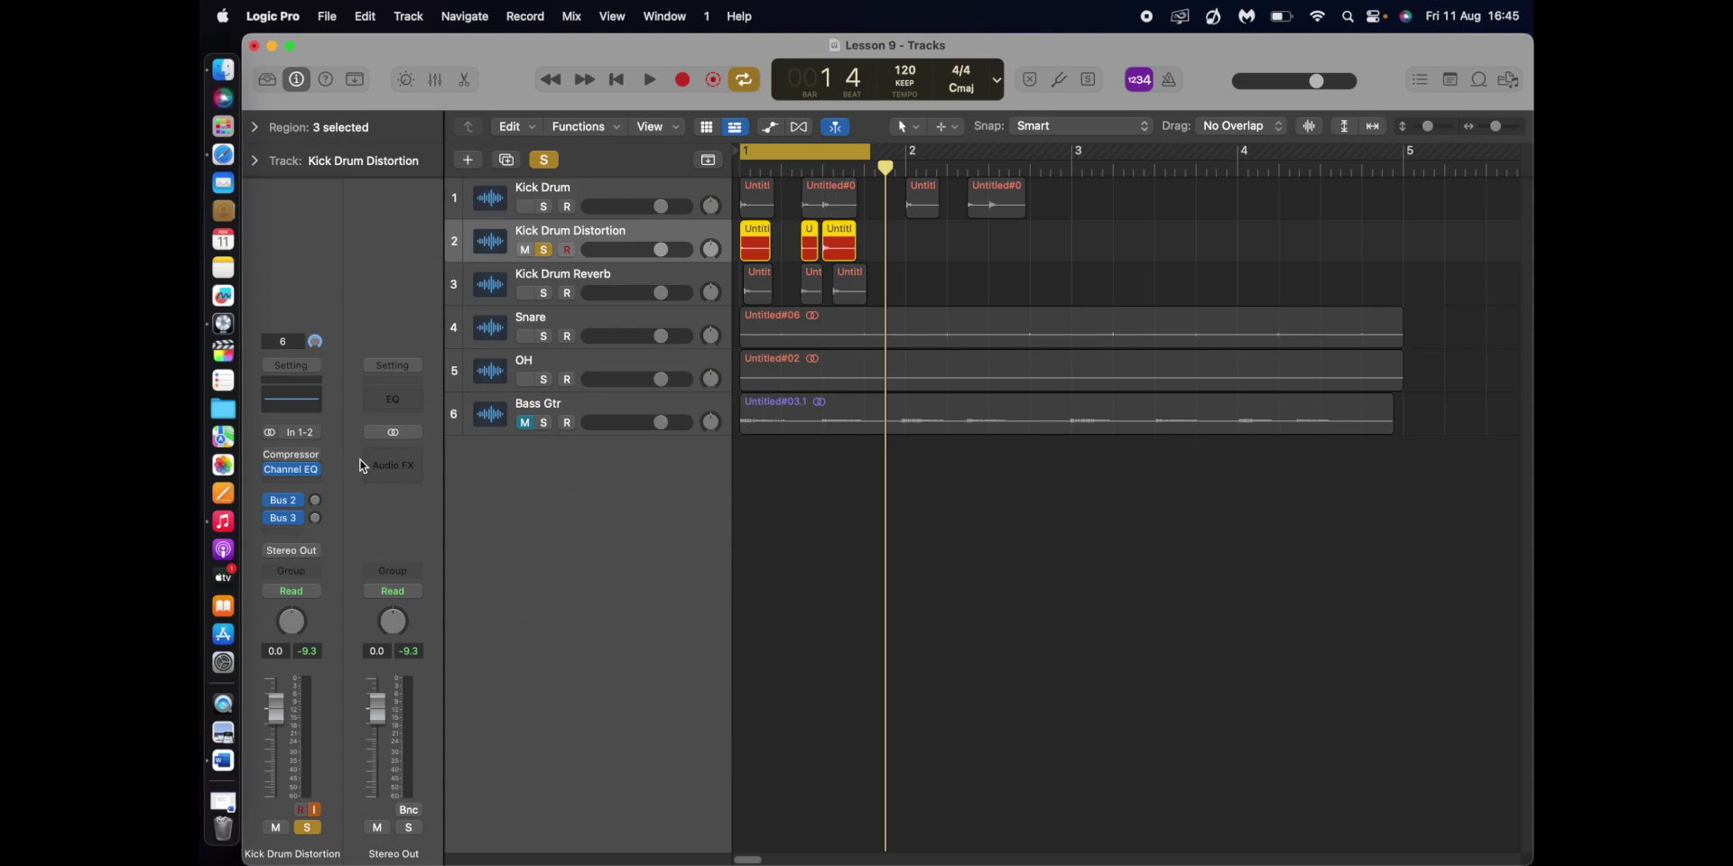
pyautogui.moveTo(308, 506)
pyautogui.click(298, 503)
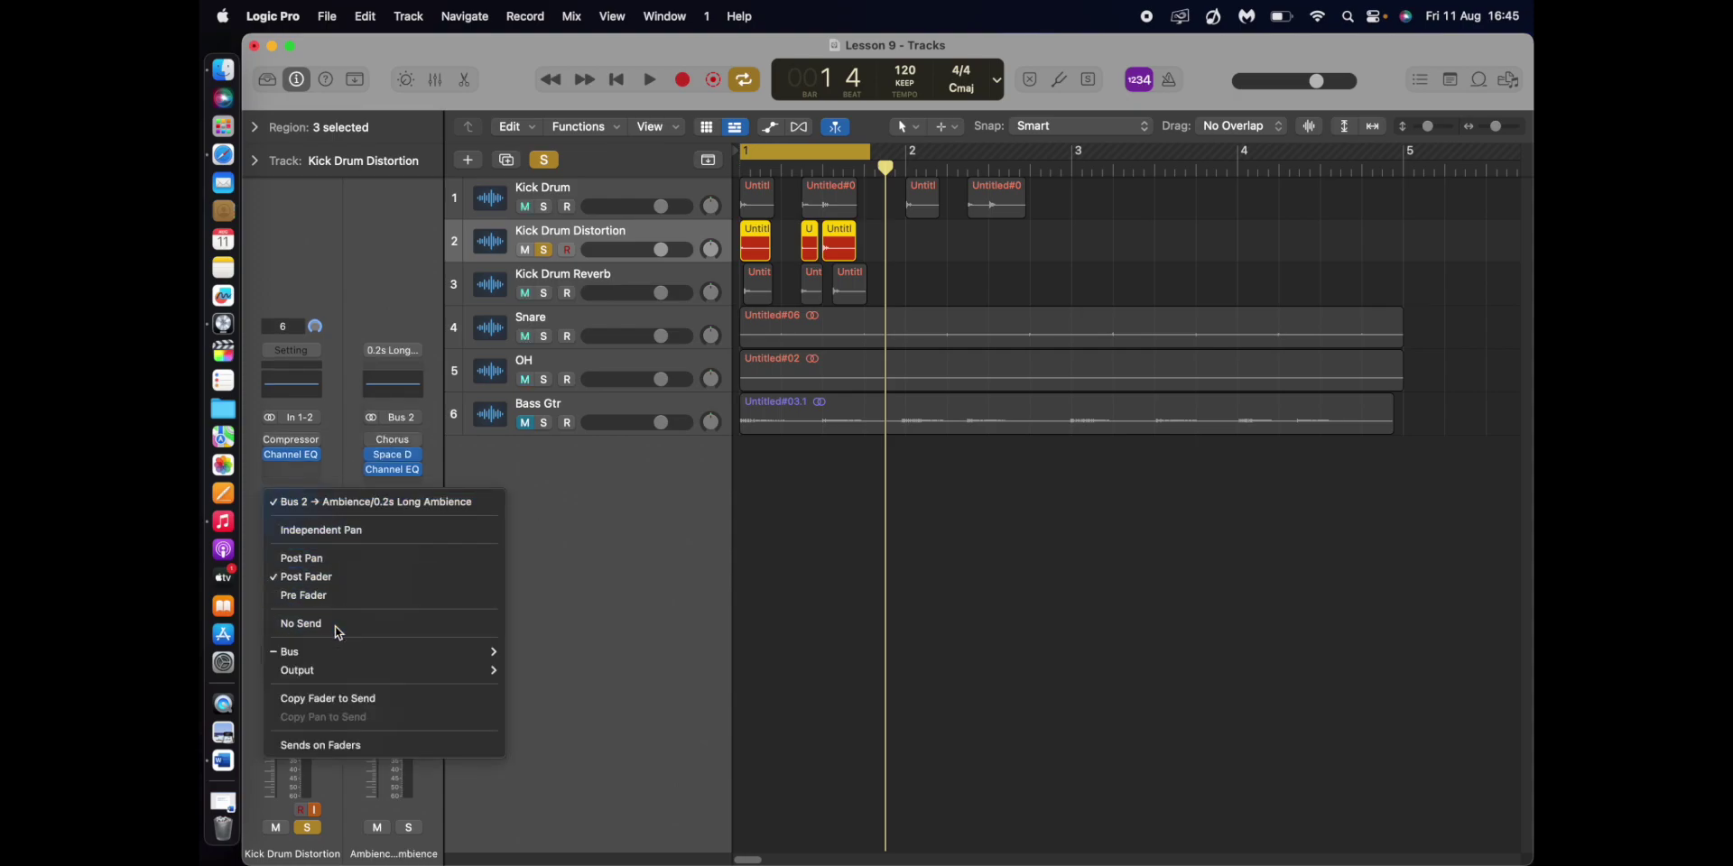
pyautogui.click(541, 690)
pyautogui.click(303, 529)
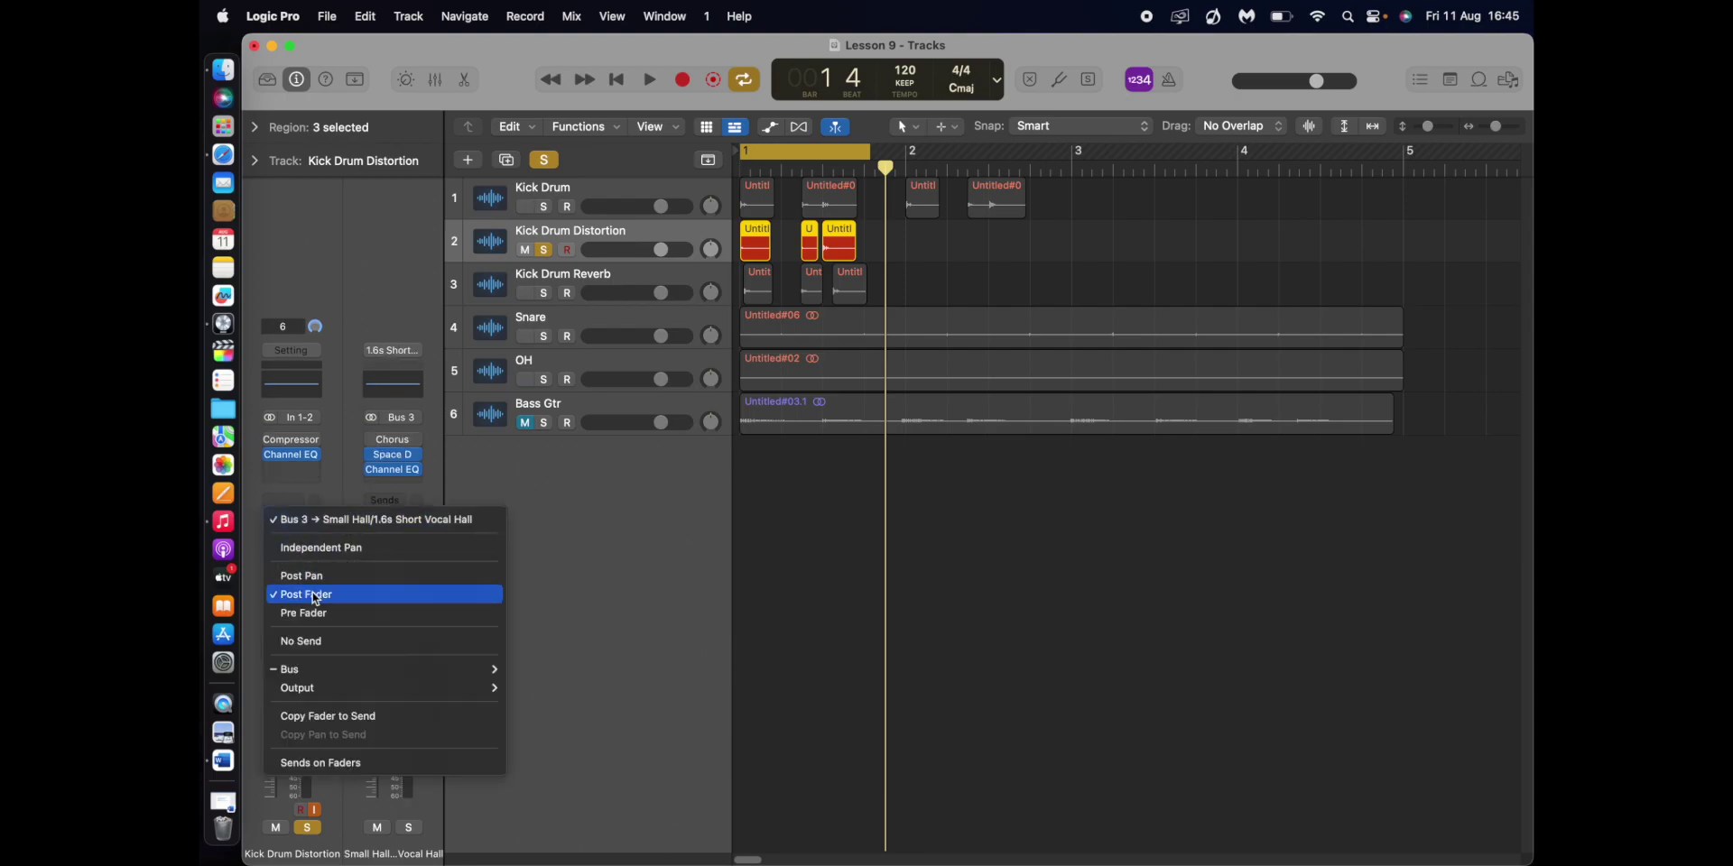
pyautogui.click(314, 651)
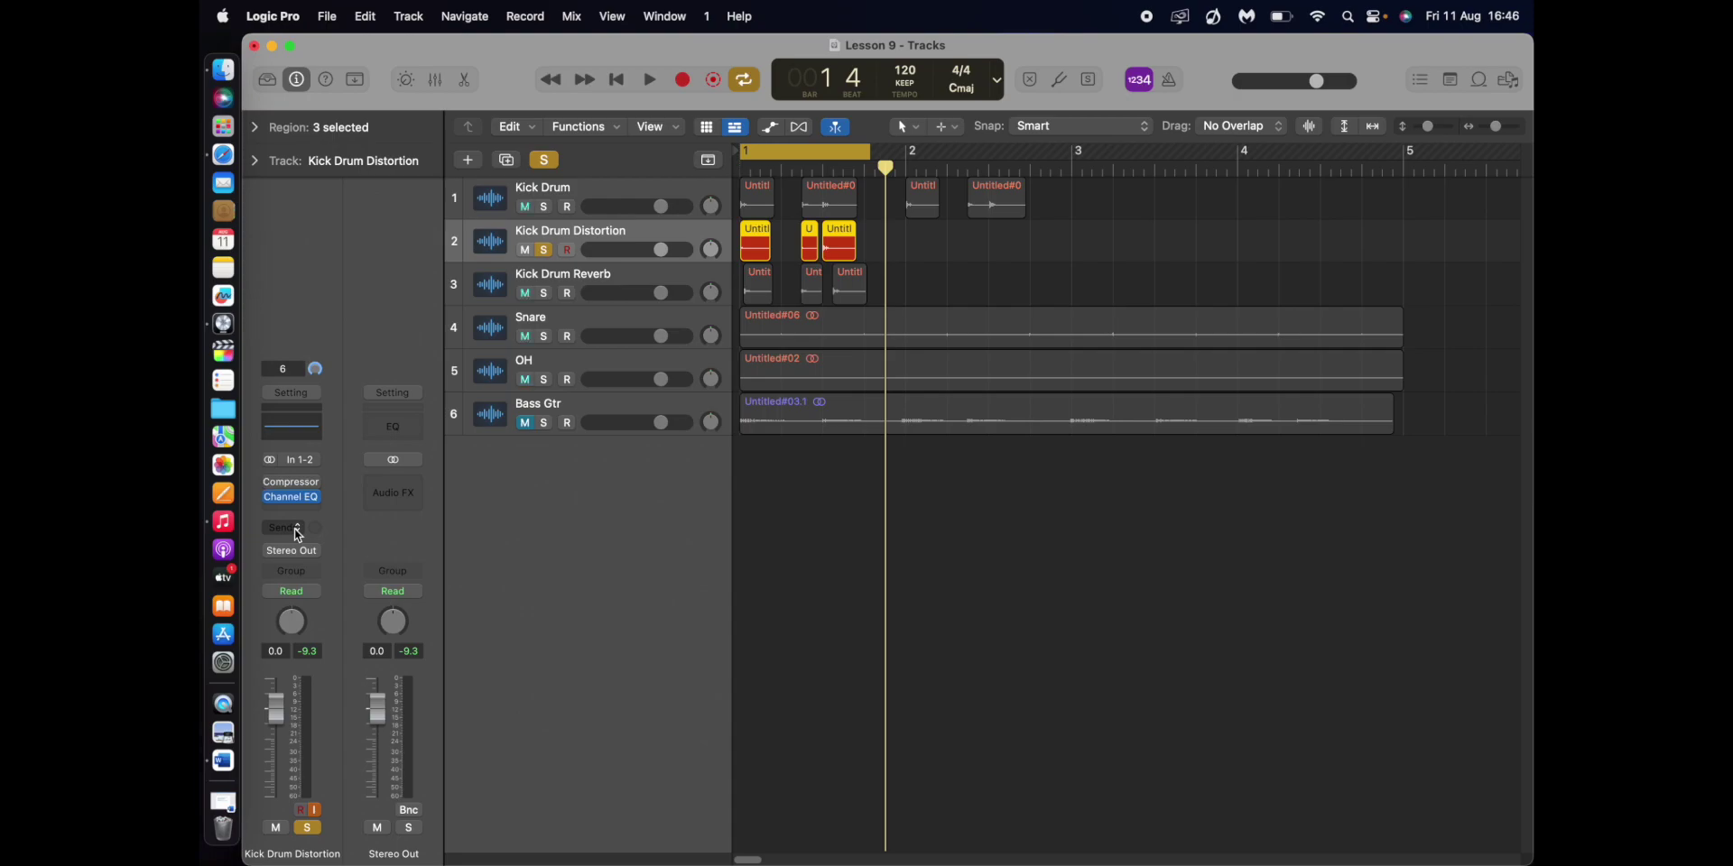
pyautogui.click(298, 533)
# Step: Route the Kick Drum Distortion send to Bus 10, creating a new Aux 3 channel
pyautogui.moveTo(304, 558)
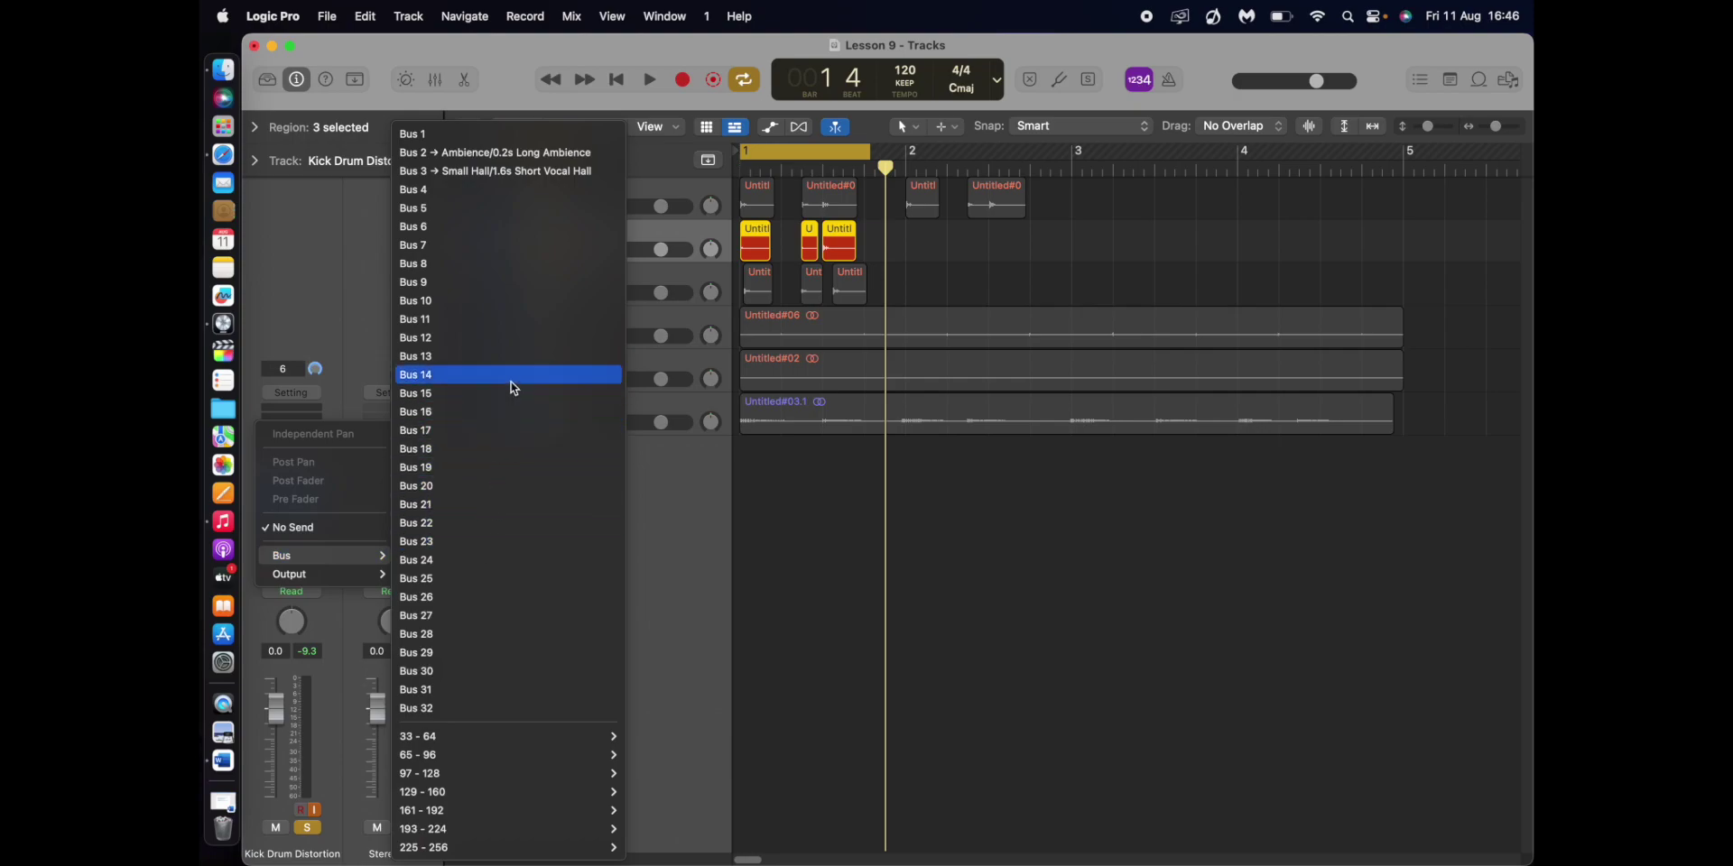
pyautogui.click(516, 300)
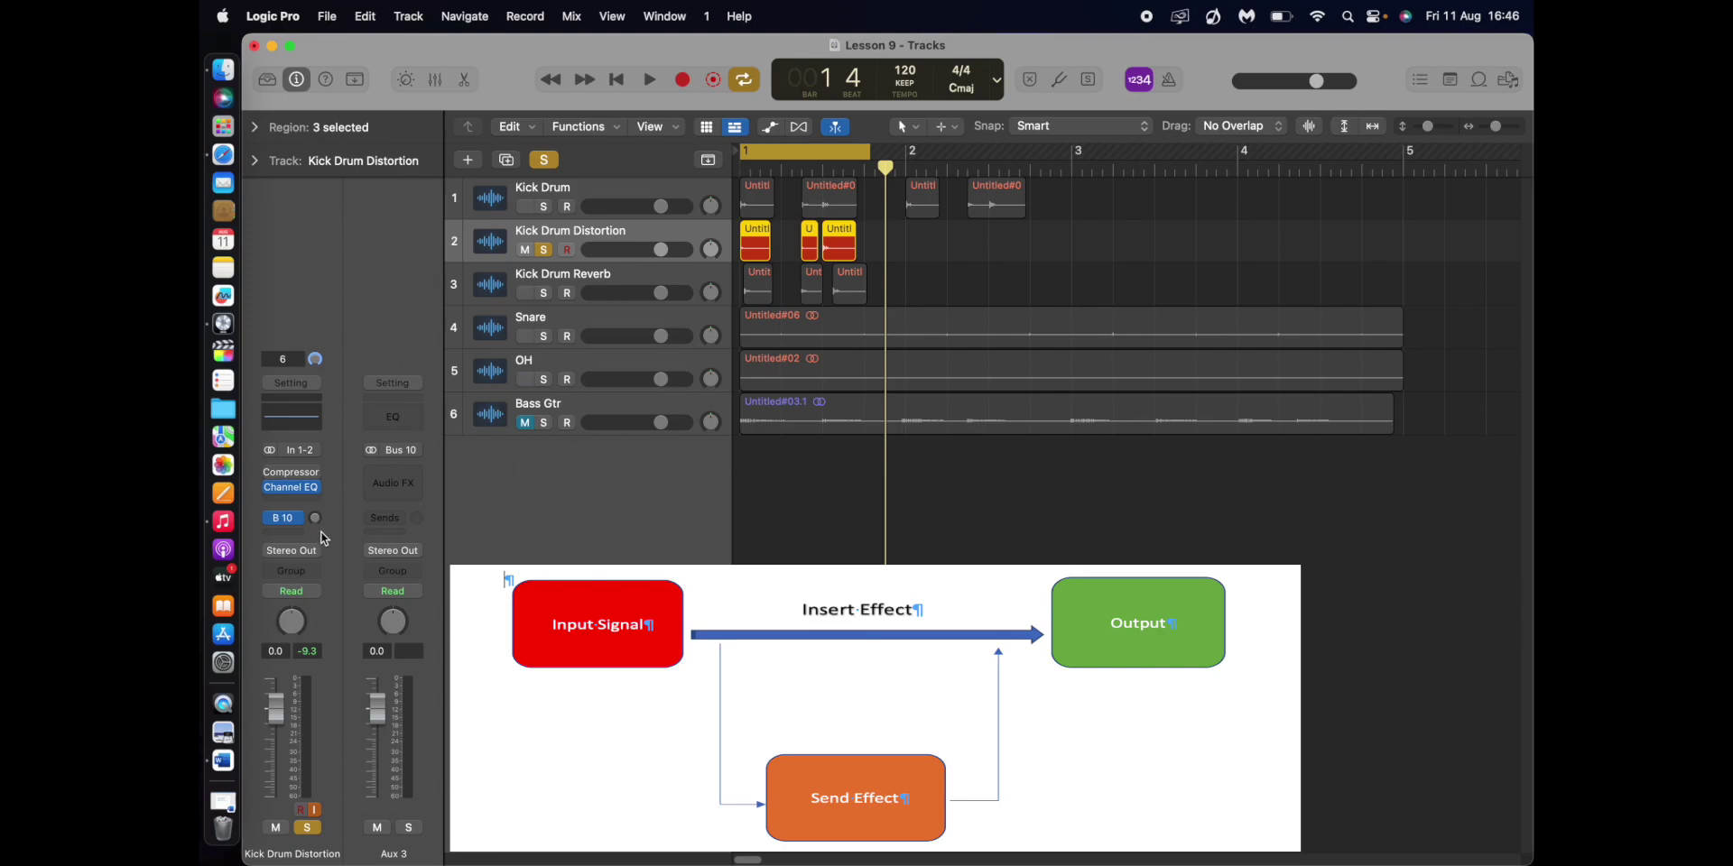
# Step: Insert a stereo Distortion plug-in on Aux 3 and raise its Drive to 10 dB
pyautogui.moveTo(297, 520)
pyautogui.moveTo(421, 478)
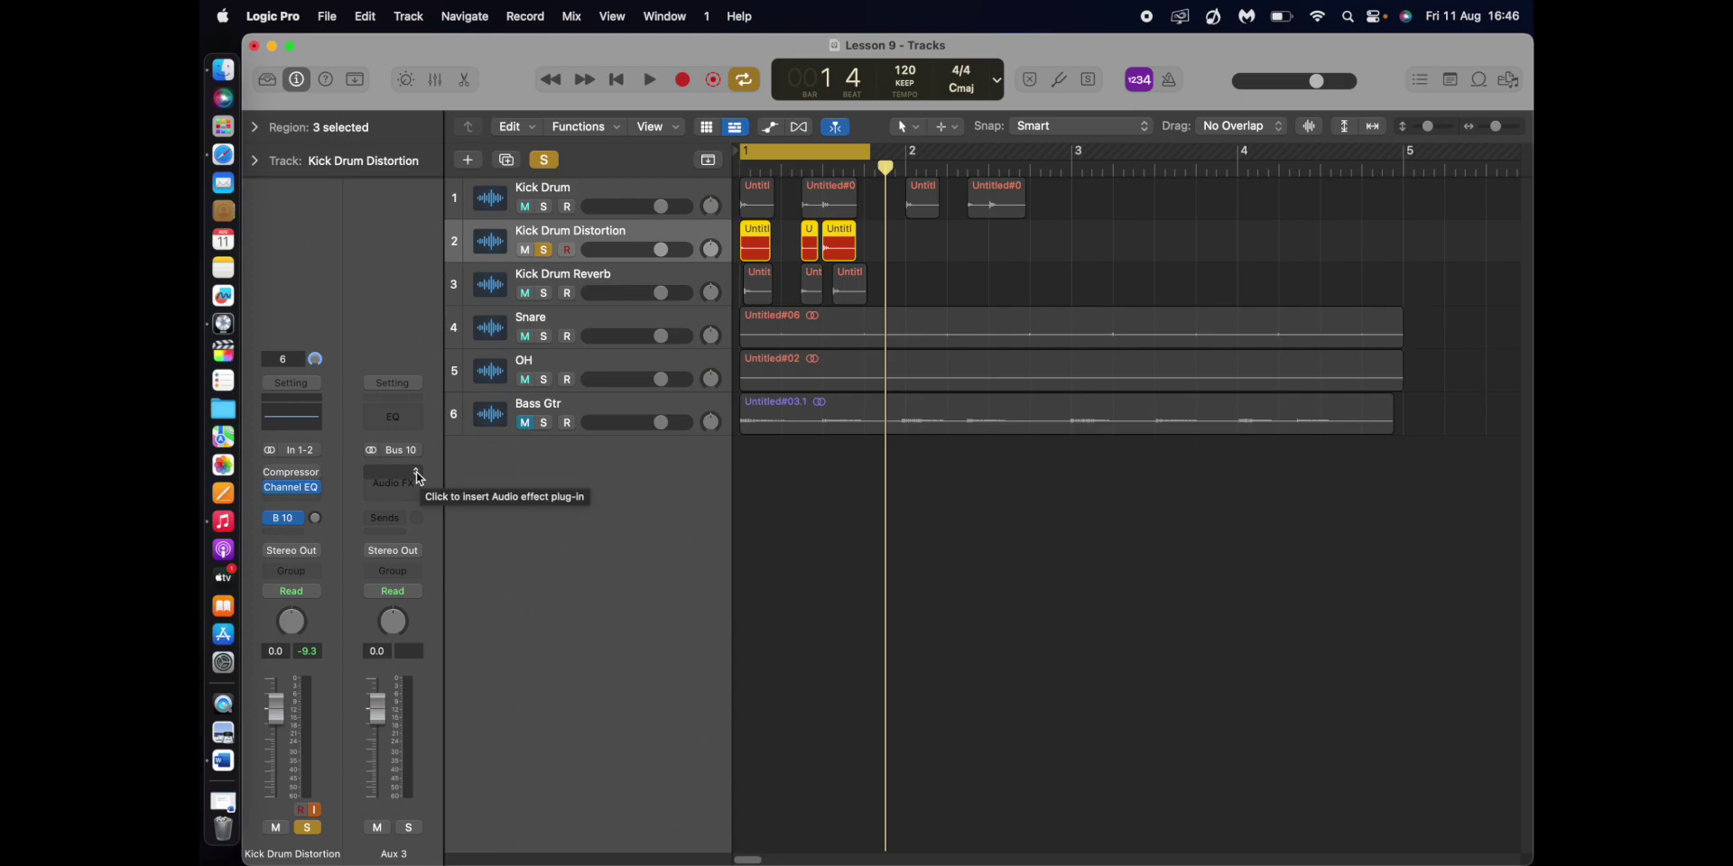
pyautogui.click(416, 472)
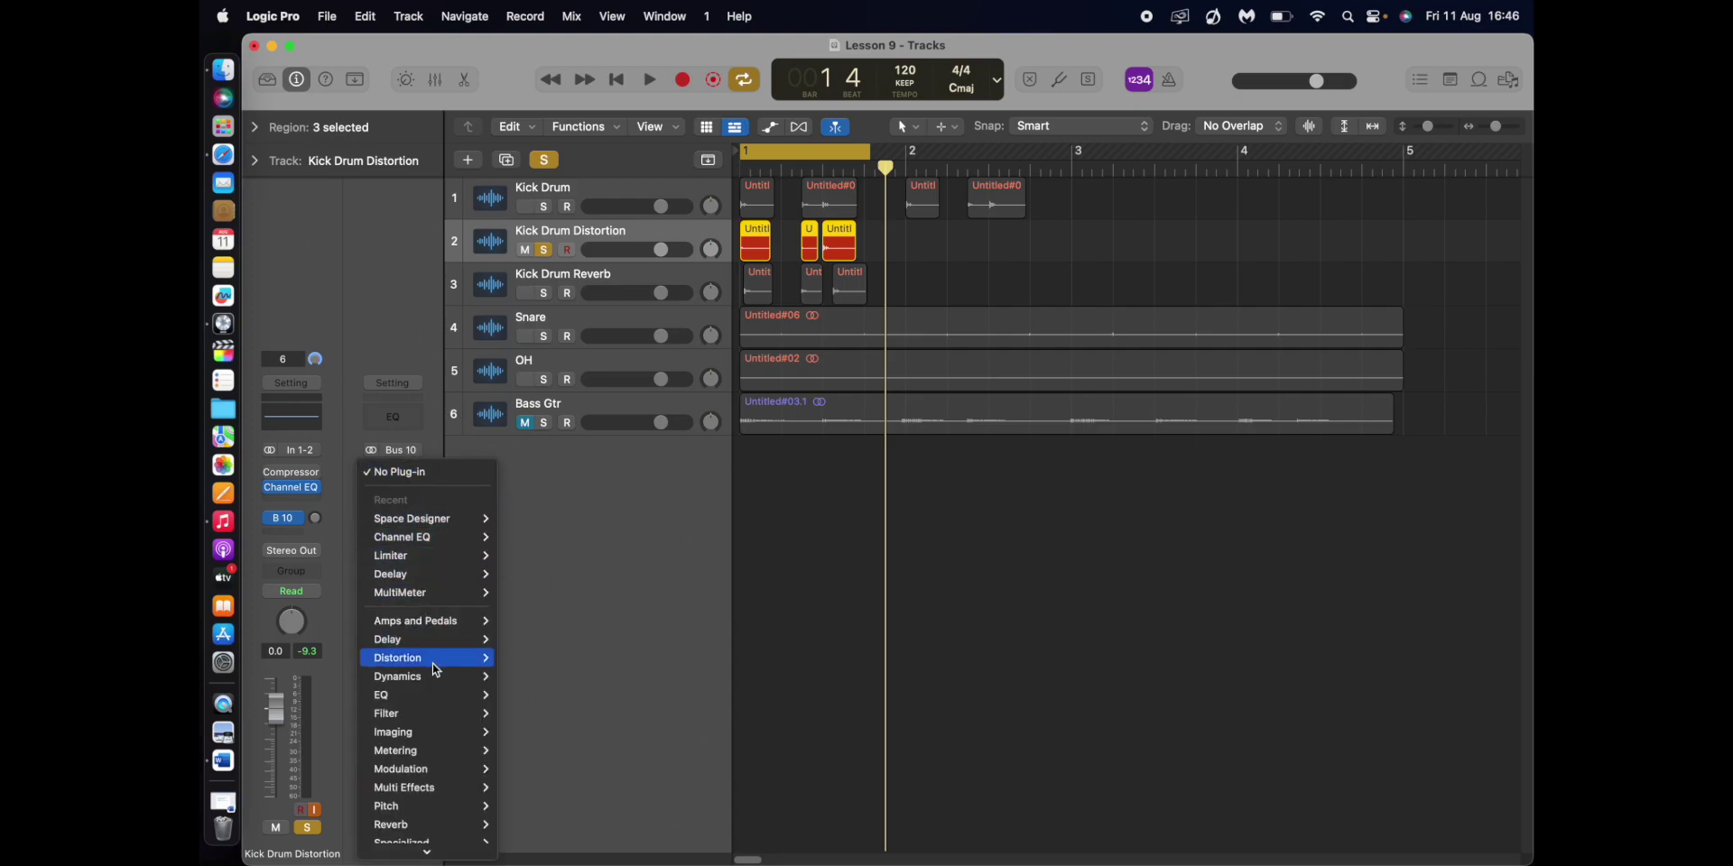
pyautogui.moveTo(429, 796)
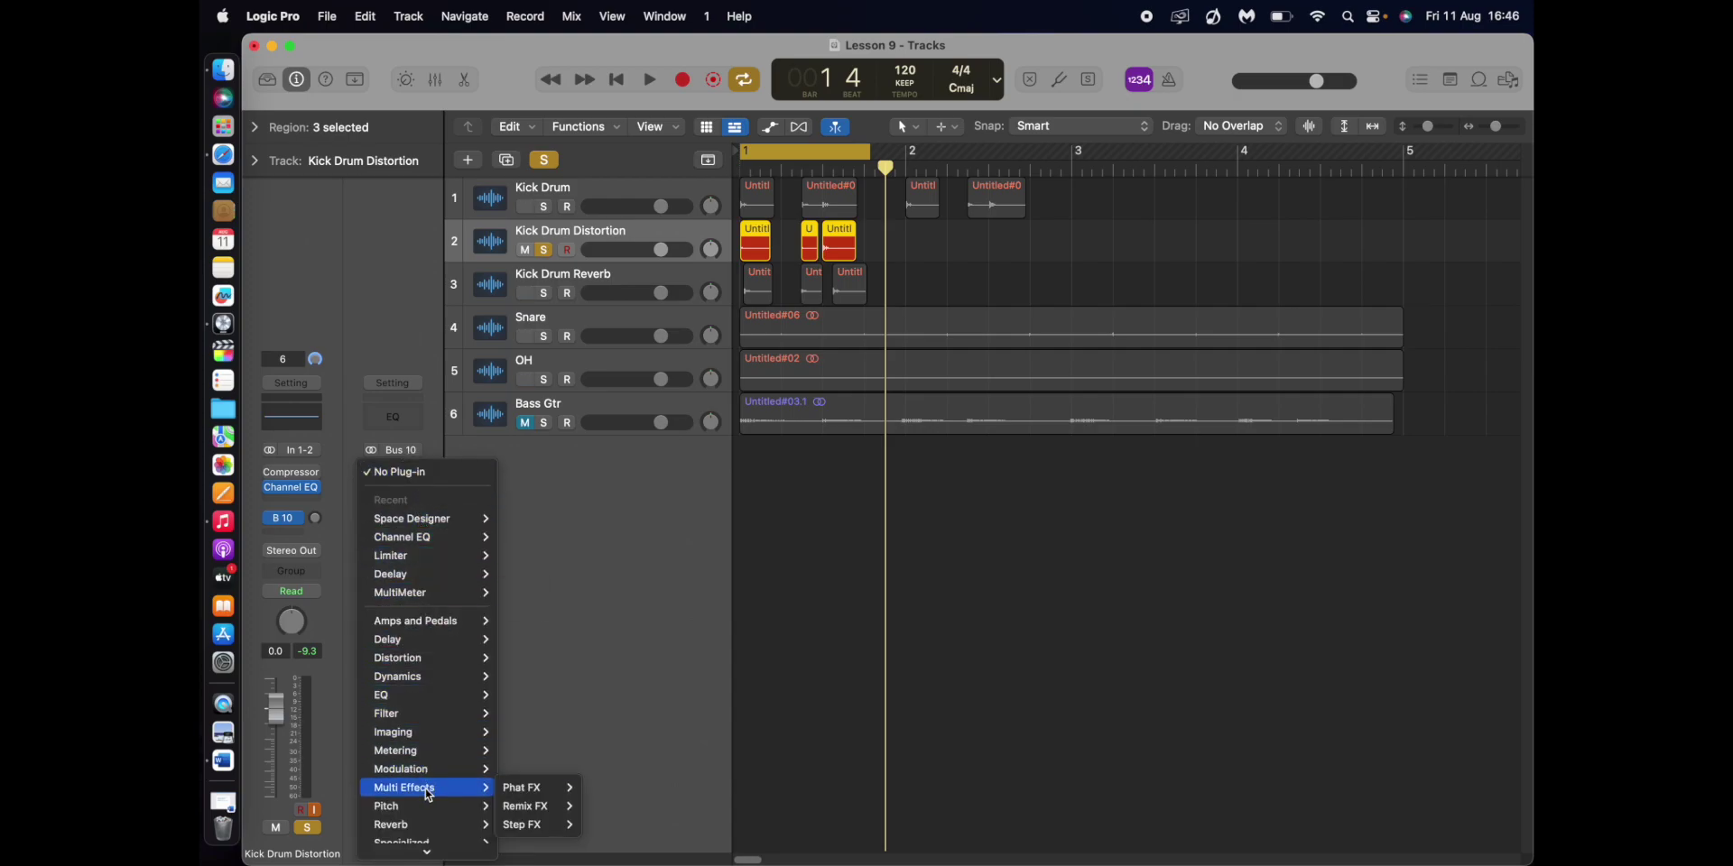
pyautogui.scroll(-2, 428, 794)
pyautogui.moveTo(419, 627)
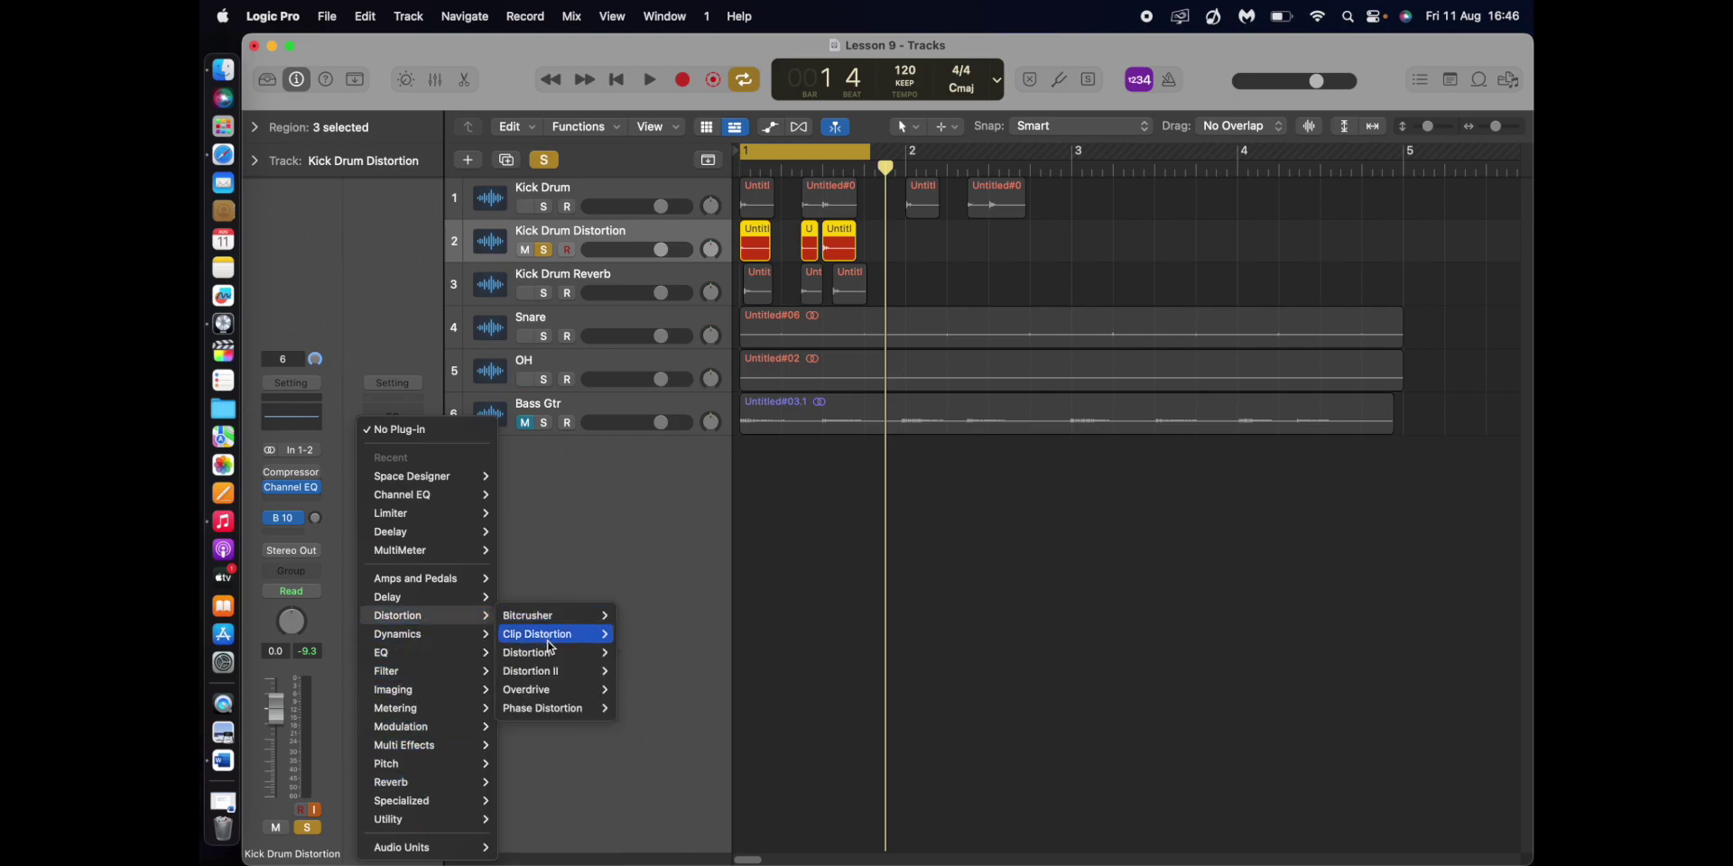
pyautogui.moveTo(562, 664)
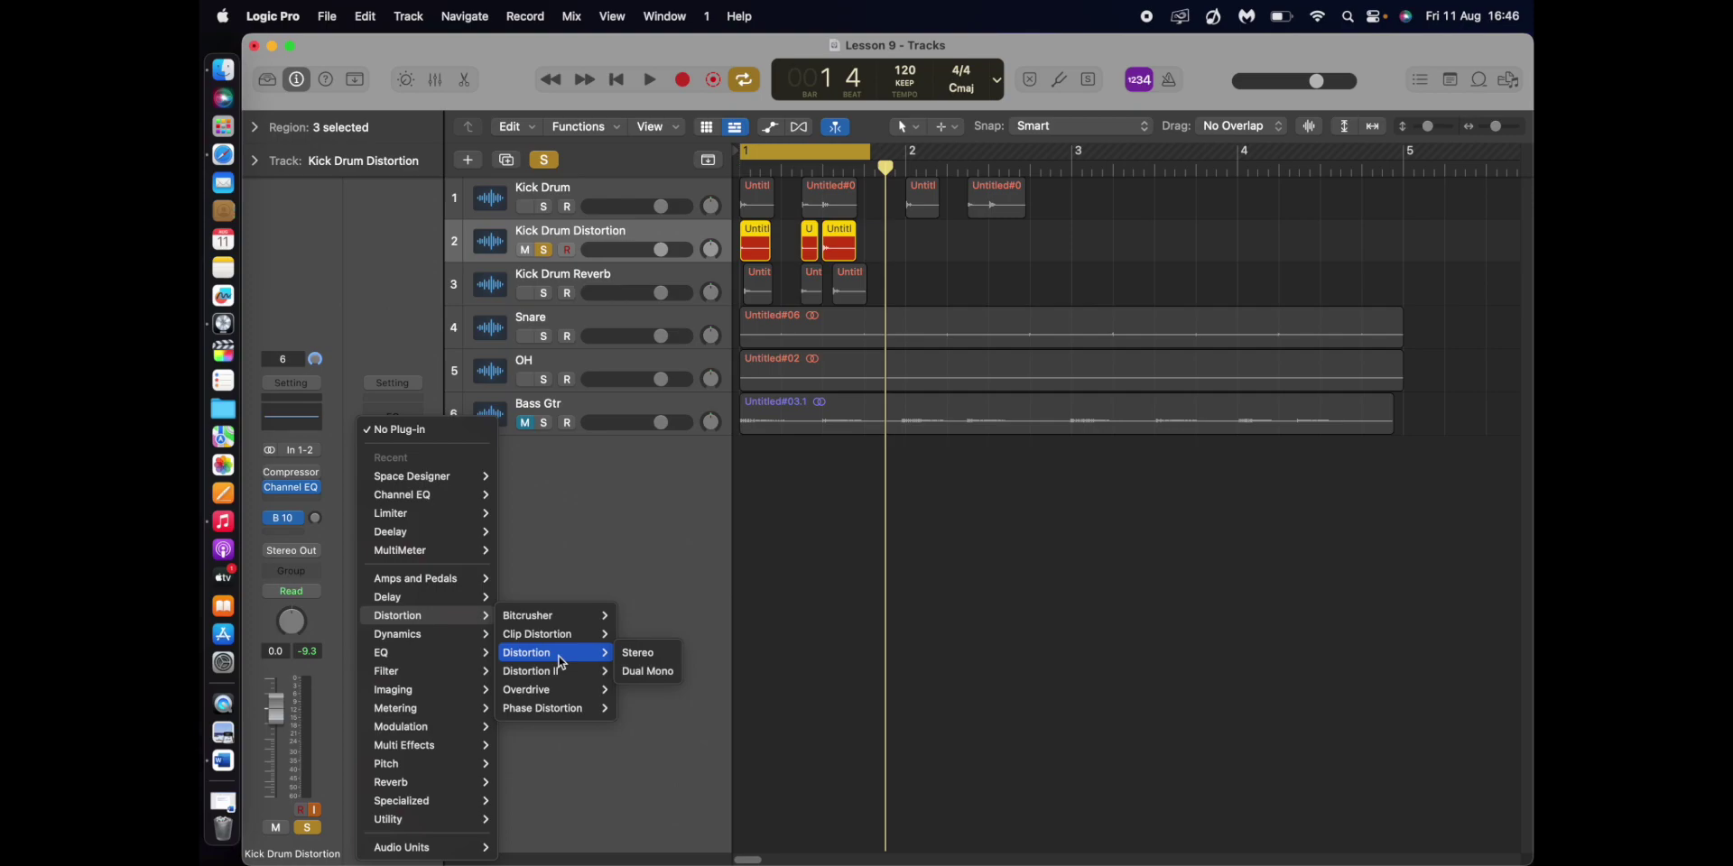
pyautogui.click(624, 650)
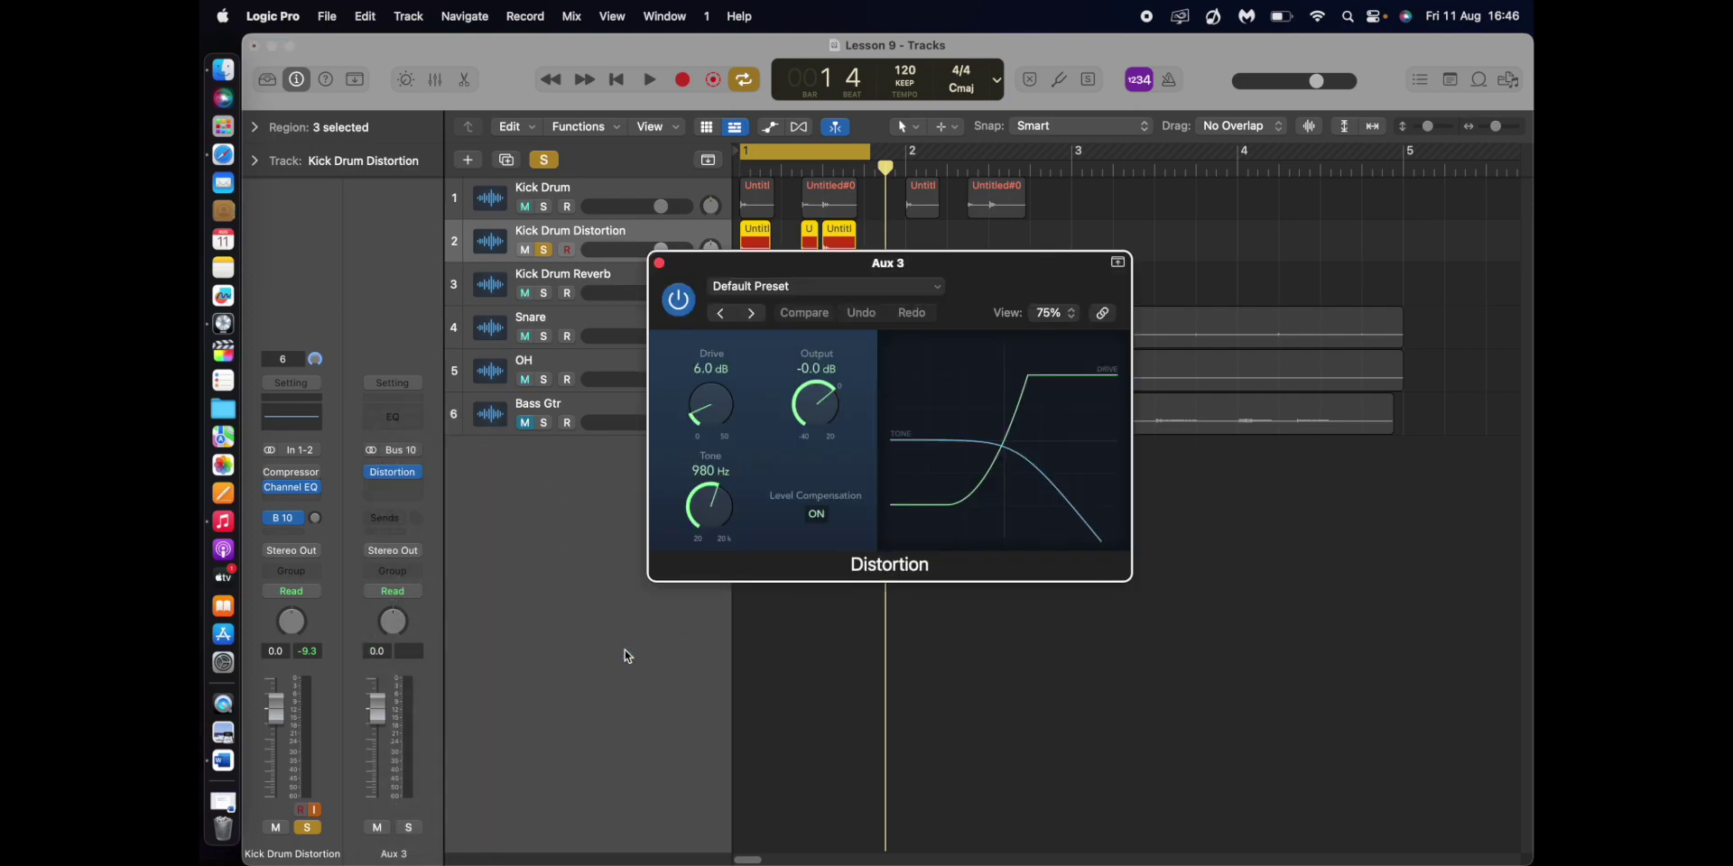
pyautogui.moveTo(709, 409); pyautogui.dragTo(709, 386)
pyautogui.click(658, 263)
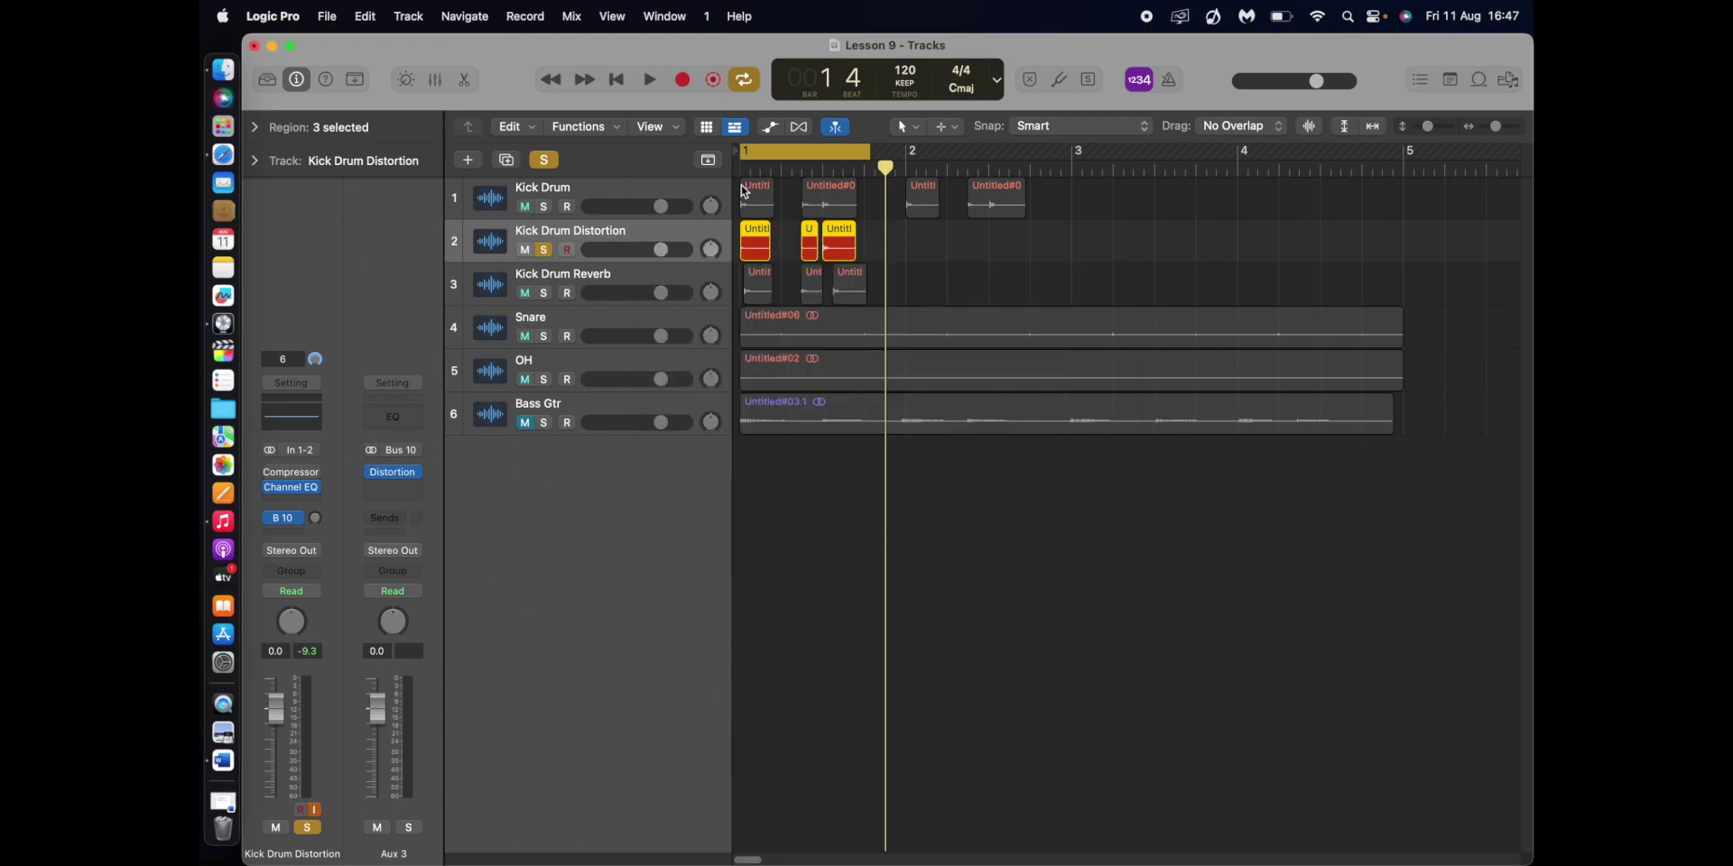
# Step: During playback, raise the Kick Drum Distortion Bus 10 send to about −6.7
pyautogui.press('space')
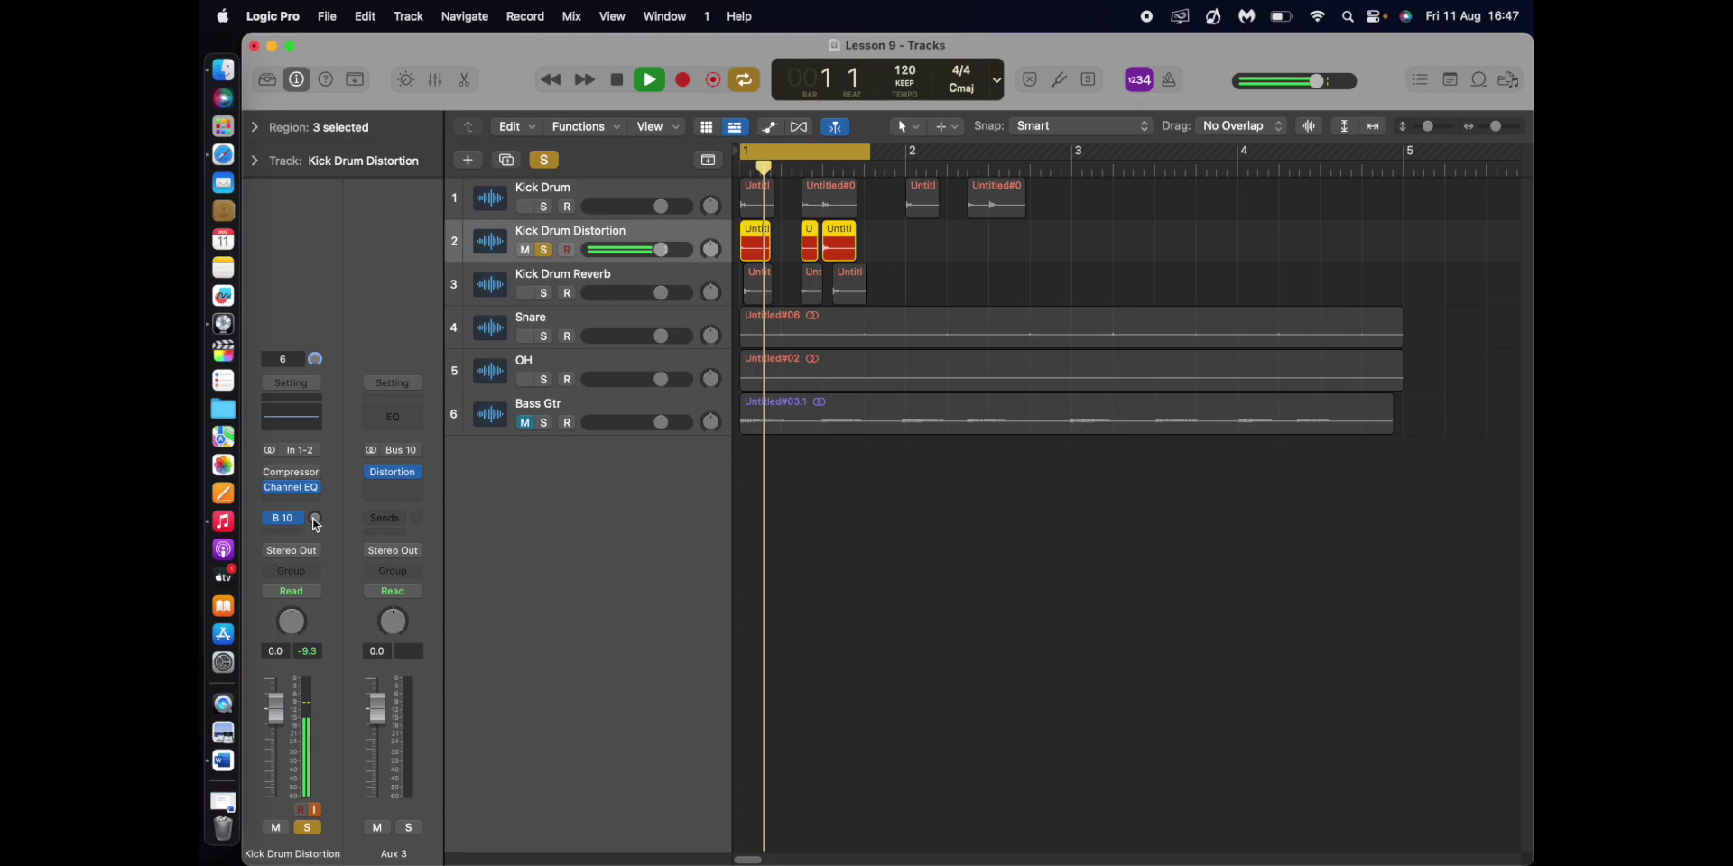
pyautogui.moveTo(316, 524); pyautogui.dragTo(299, 475)
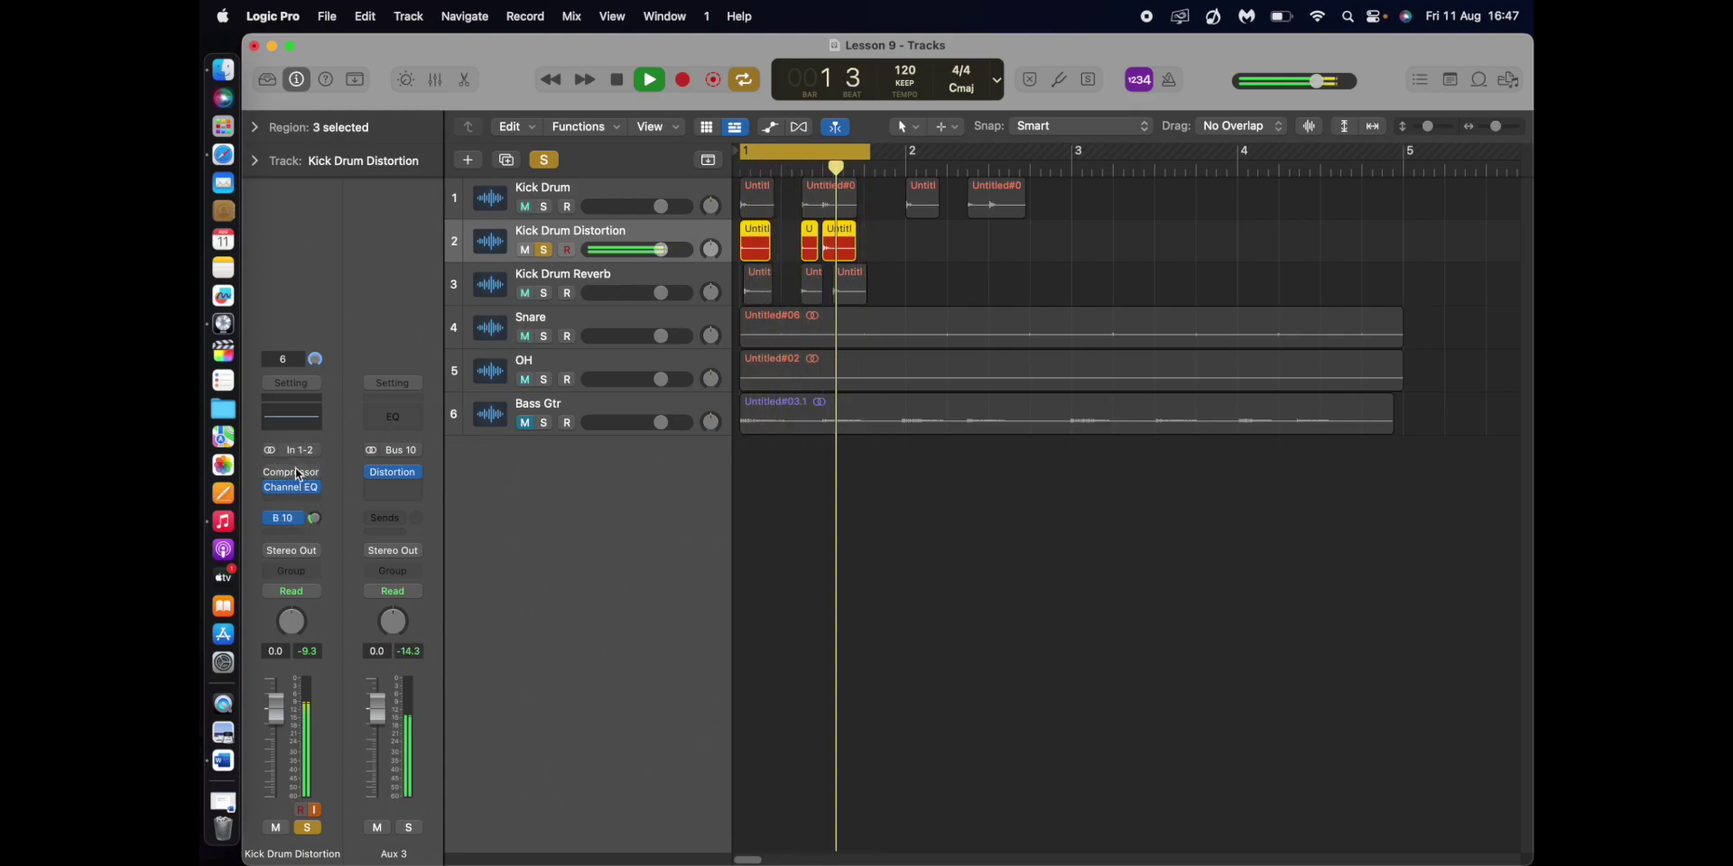
pyautogui.press('XF86AudioRaiseVolume')
pyautogui.moveTo(298, 474)
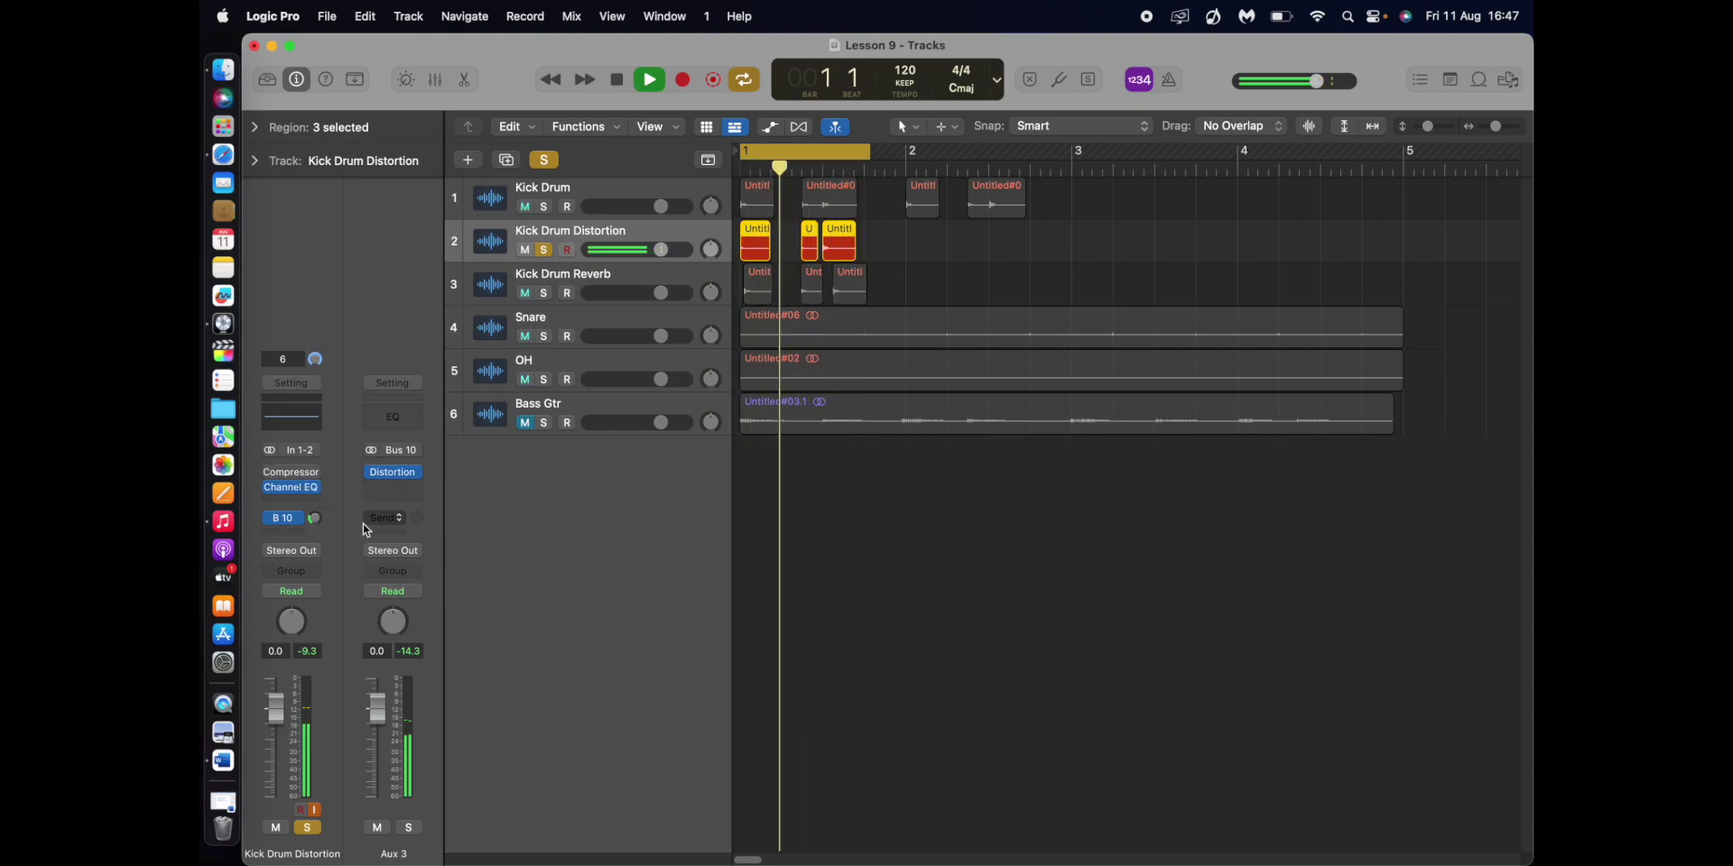
pyautogui.moveTo(314, 518); pyautogui.dragTo(314, 518)
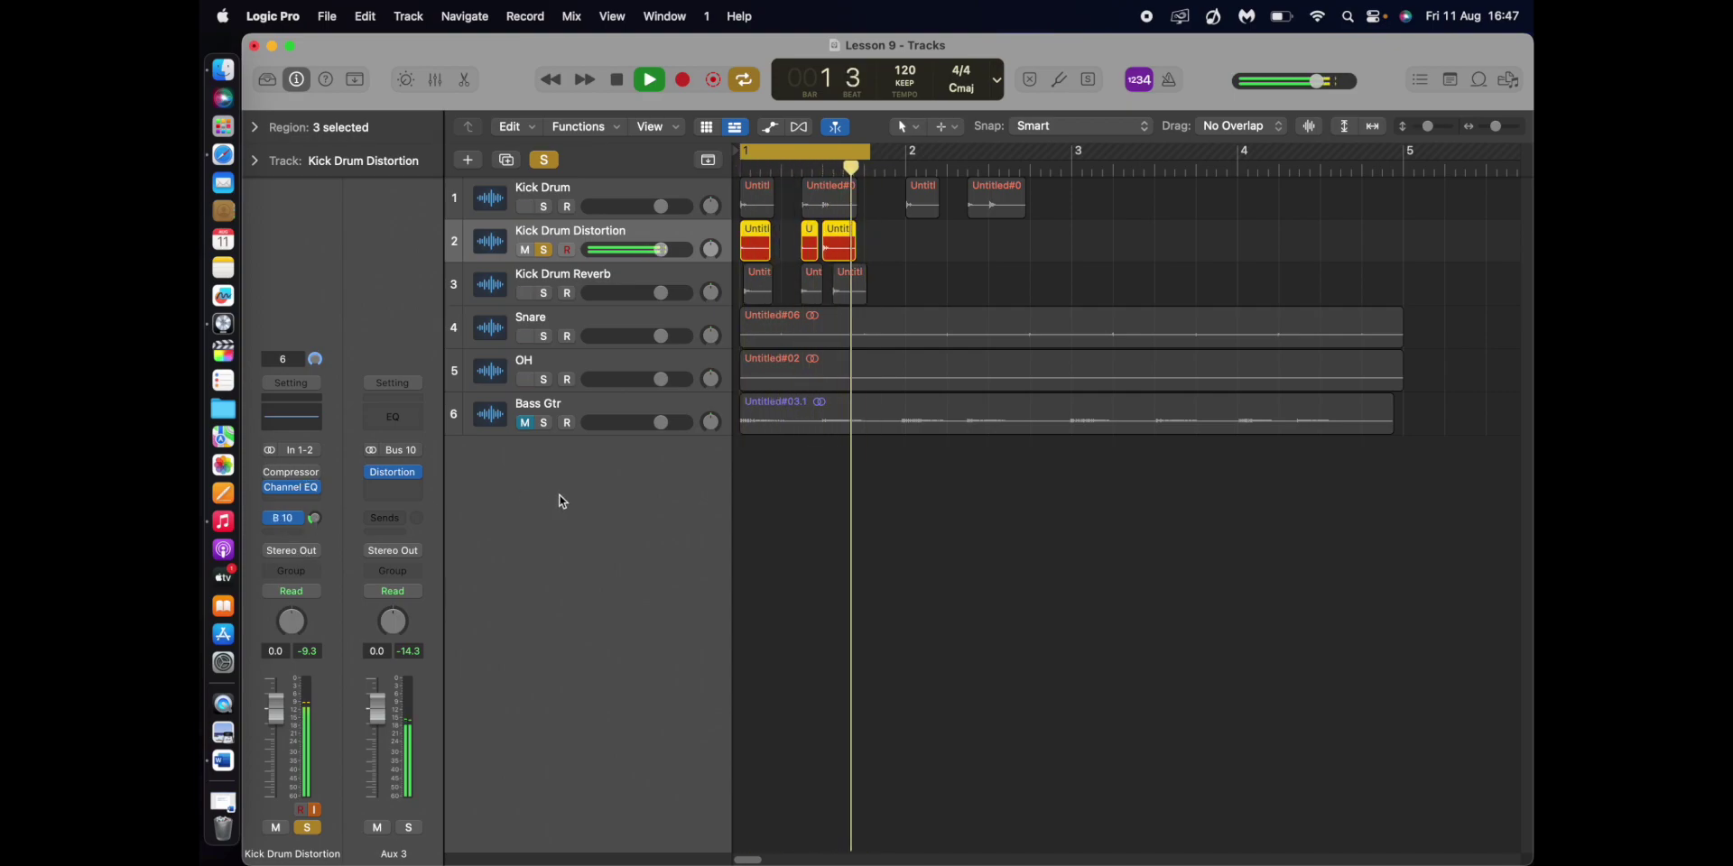
pyautogui.press('space')
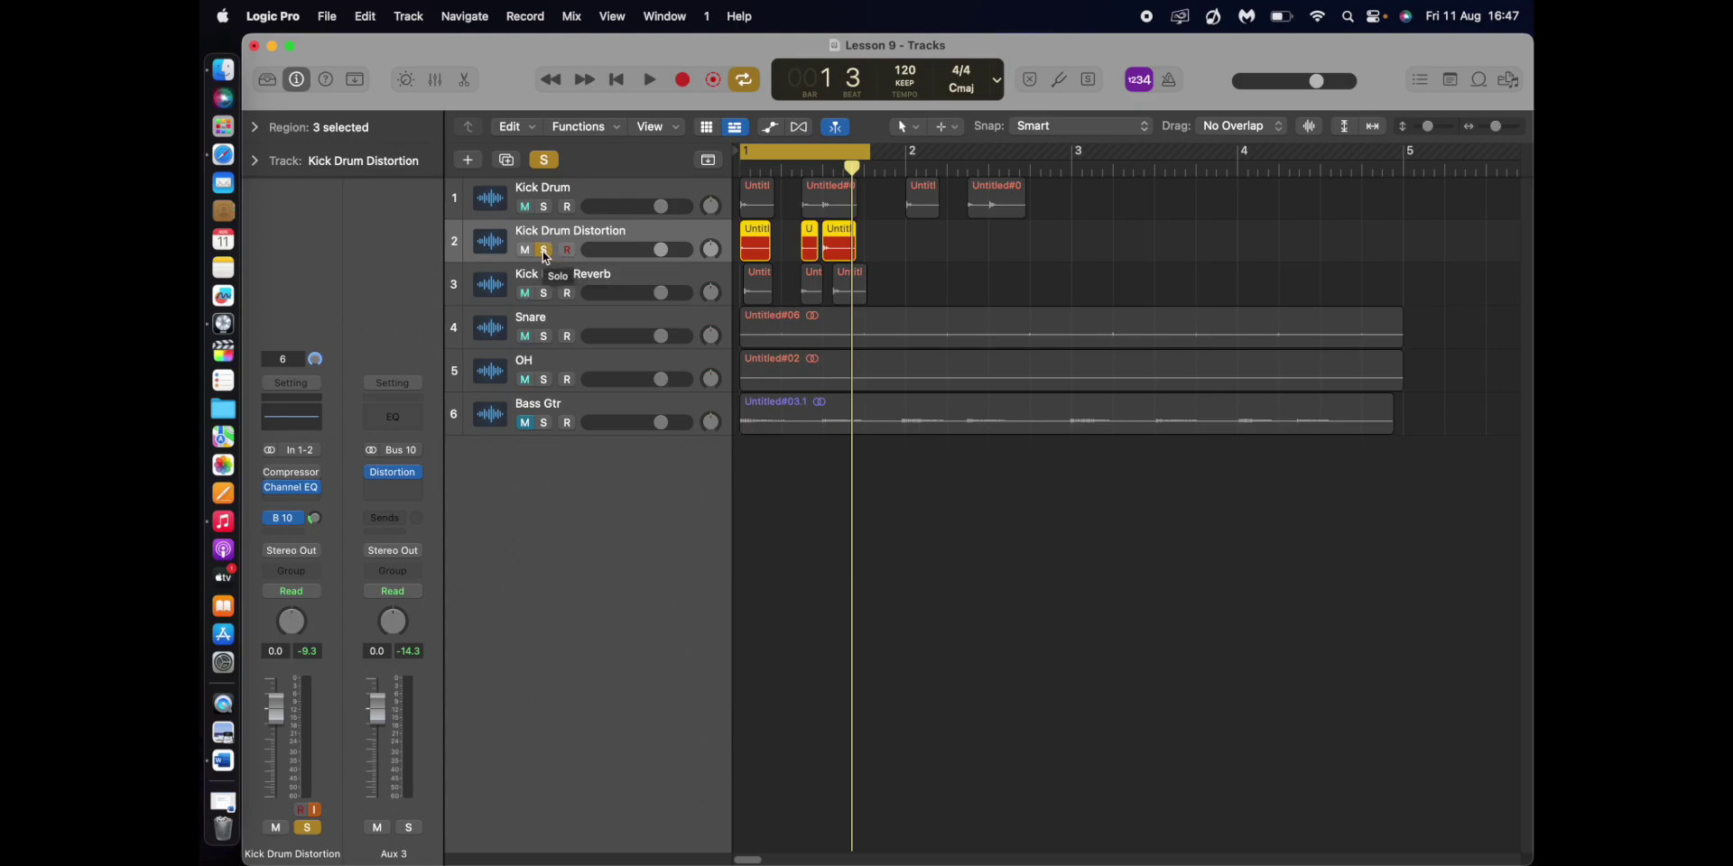
# Step: Unsolo Kick Drum Distortion, then solo and select Kick Drum Reverb
pyautogui.click(545, 258)
pyautogui.click(546, 294)
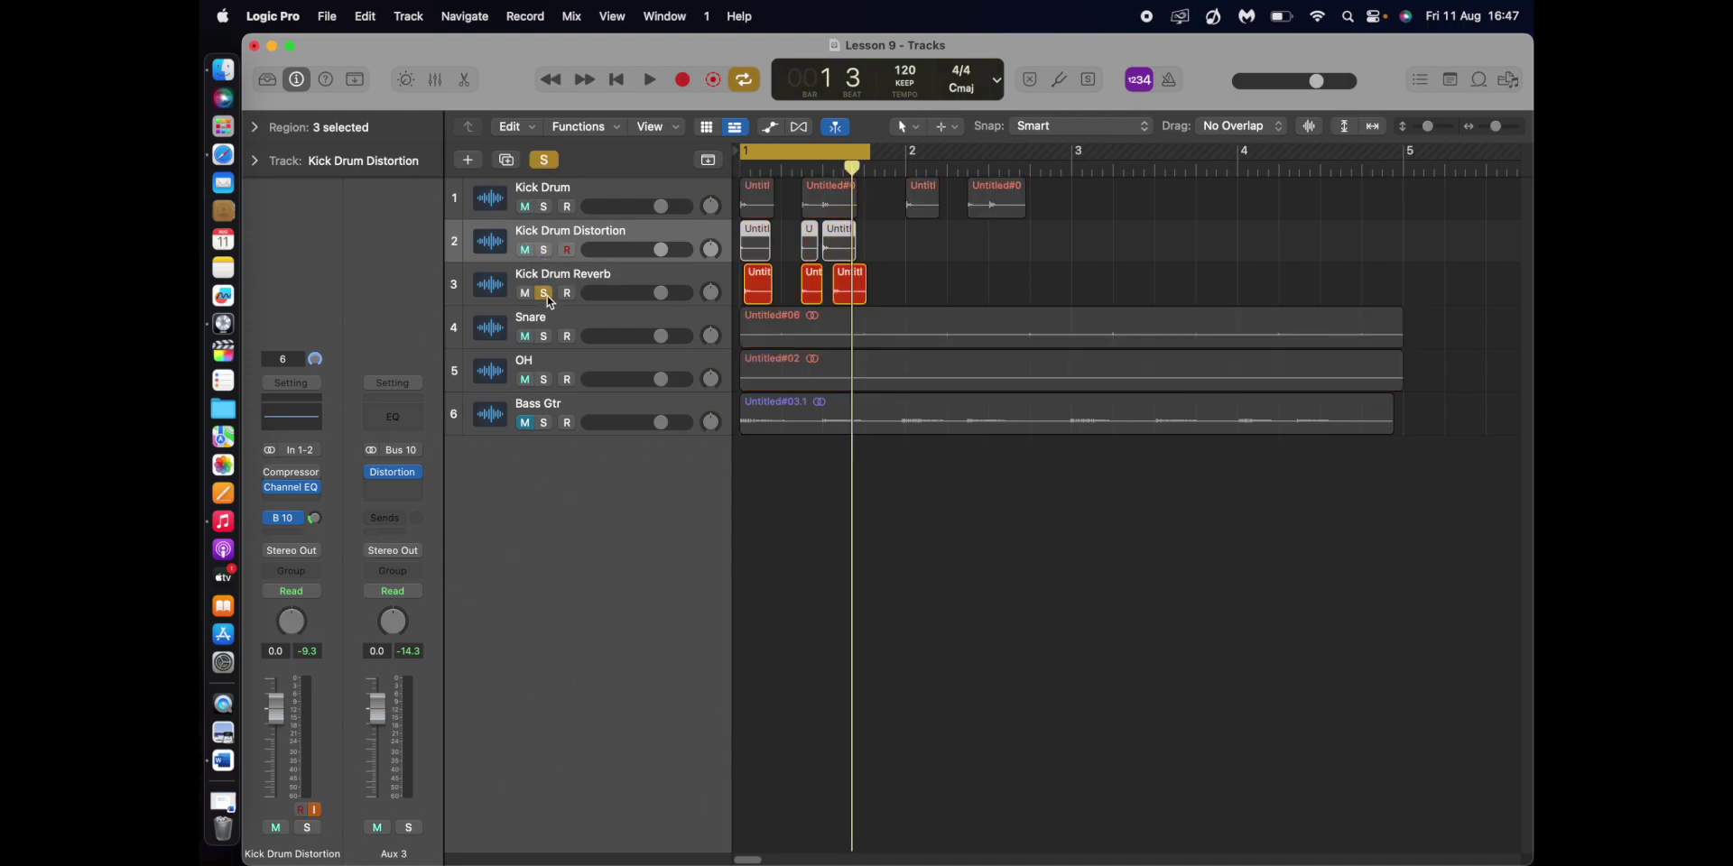
pyautogui.click(550, 280)
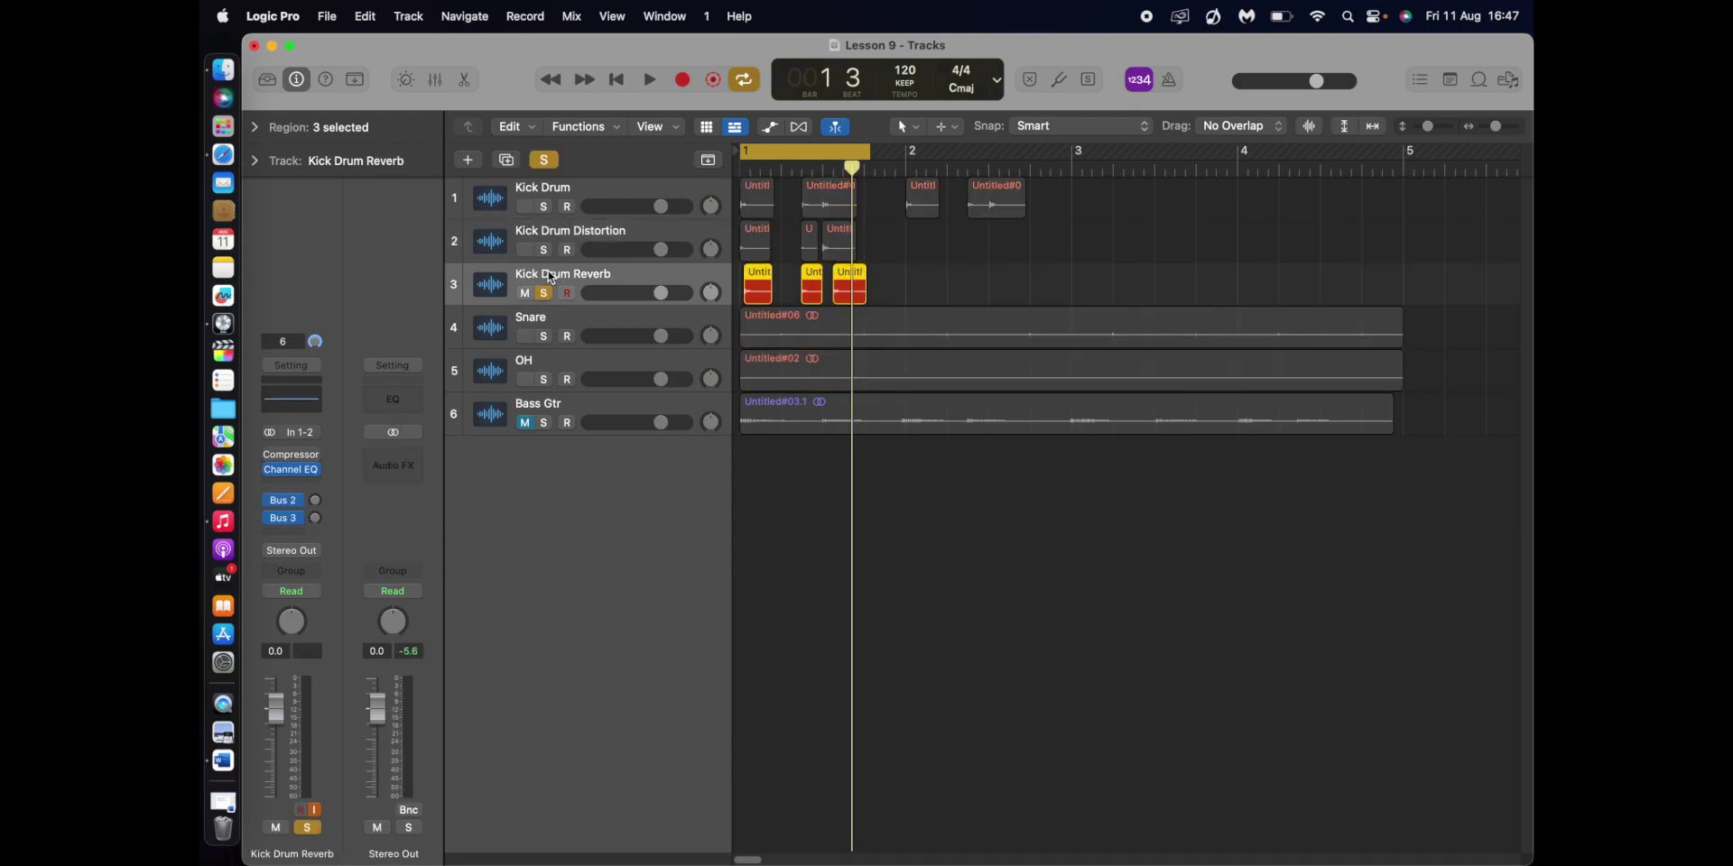
# Step: Replace Kick Drum Reverb's ambience and hall sends with a single send to Bus 11
pyautogui.click(305, 502)
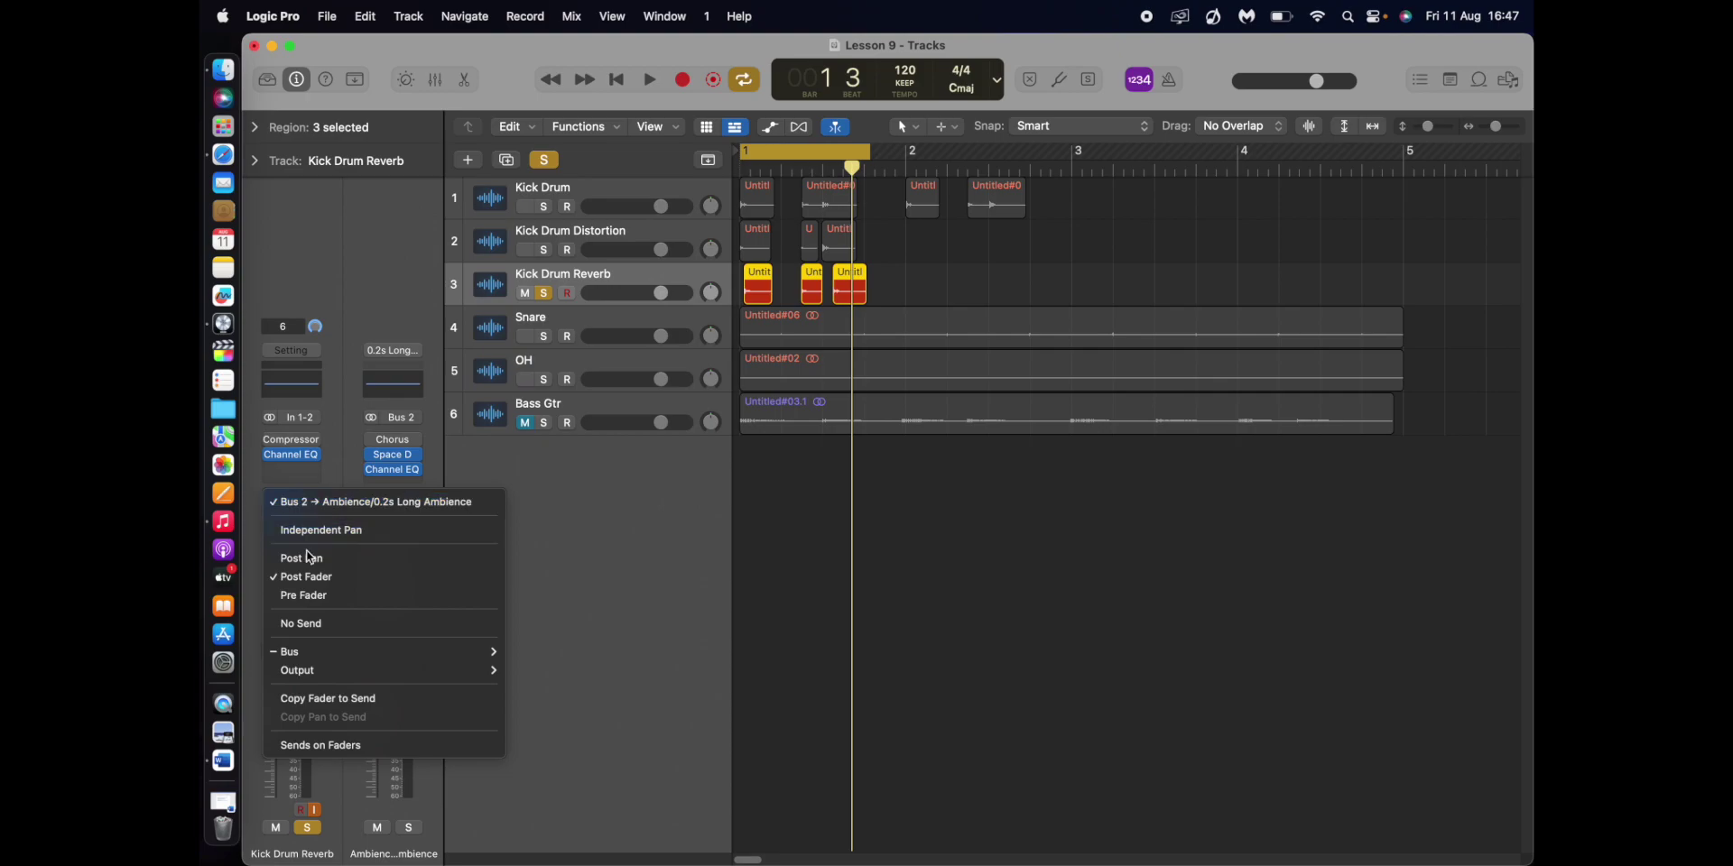
pyautogui.click(560, 691)
pyautogui.click(303, 522)
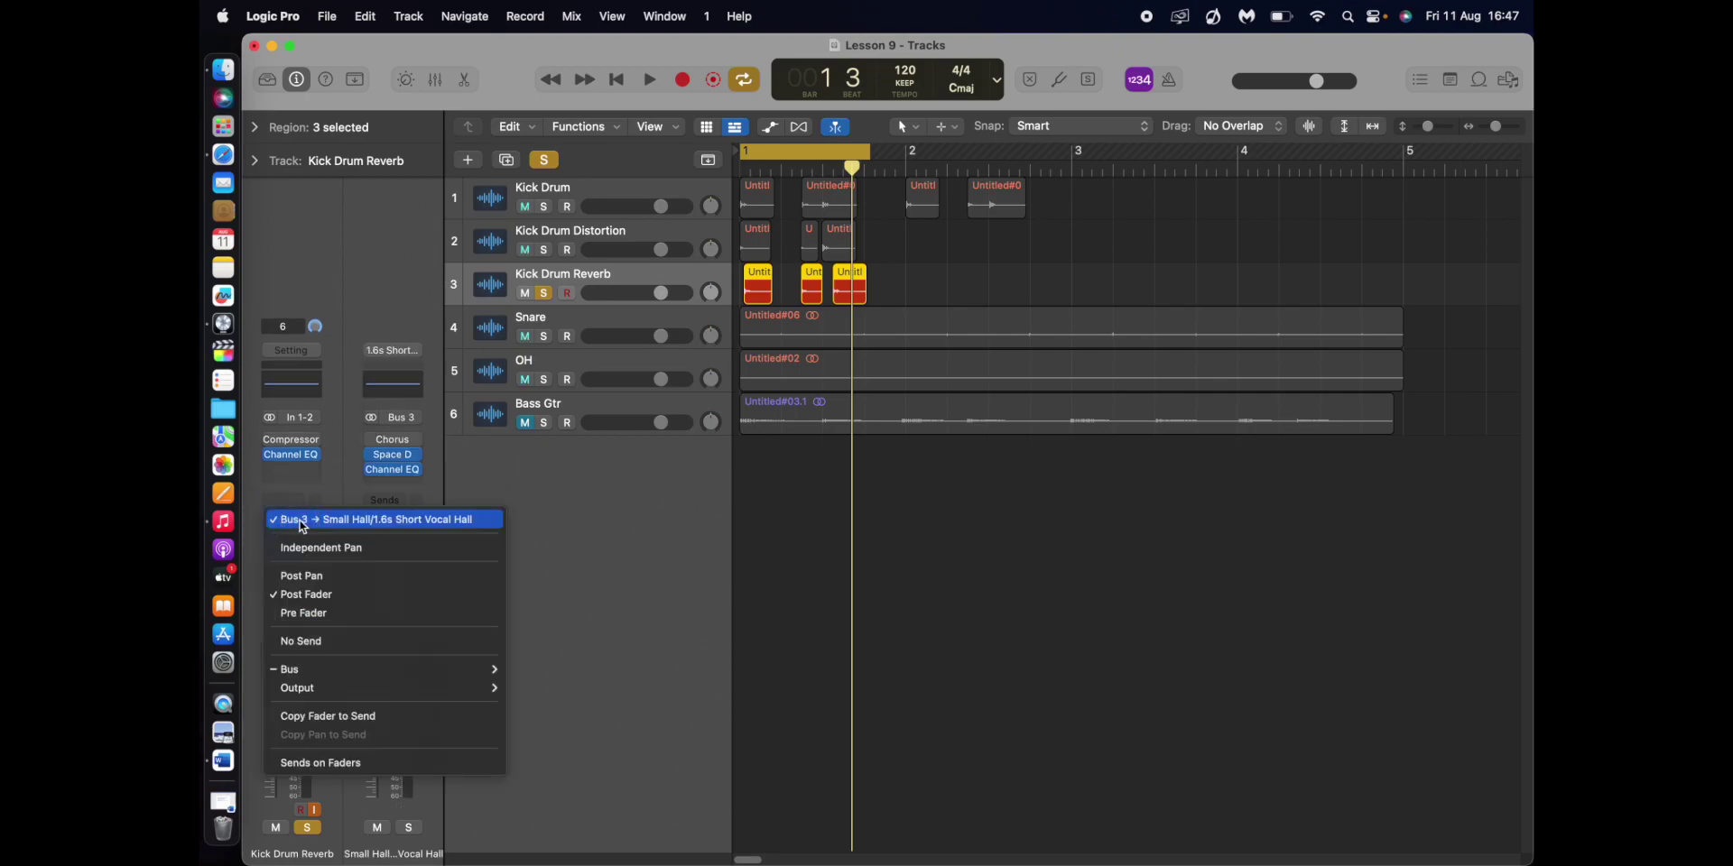
pyautogui.click(301, 641)
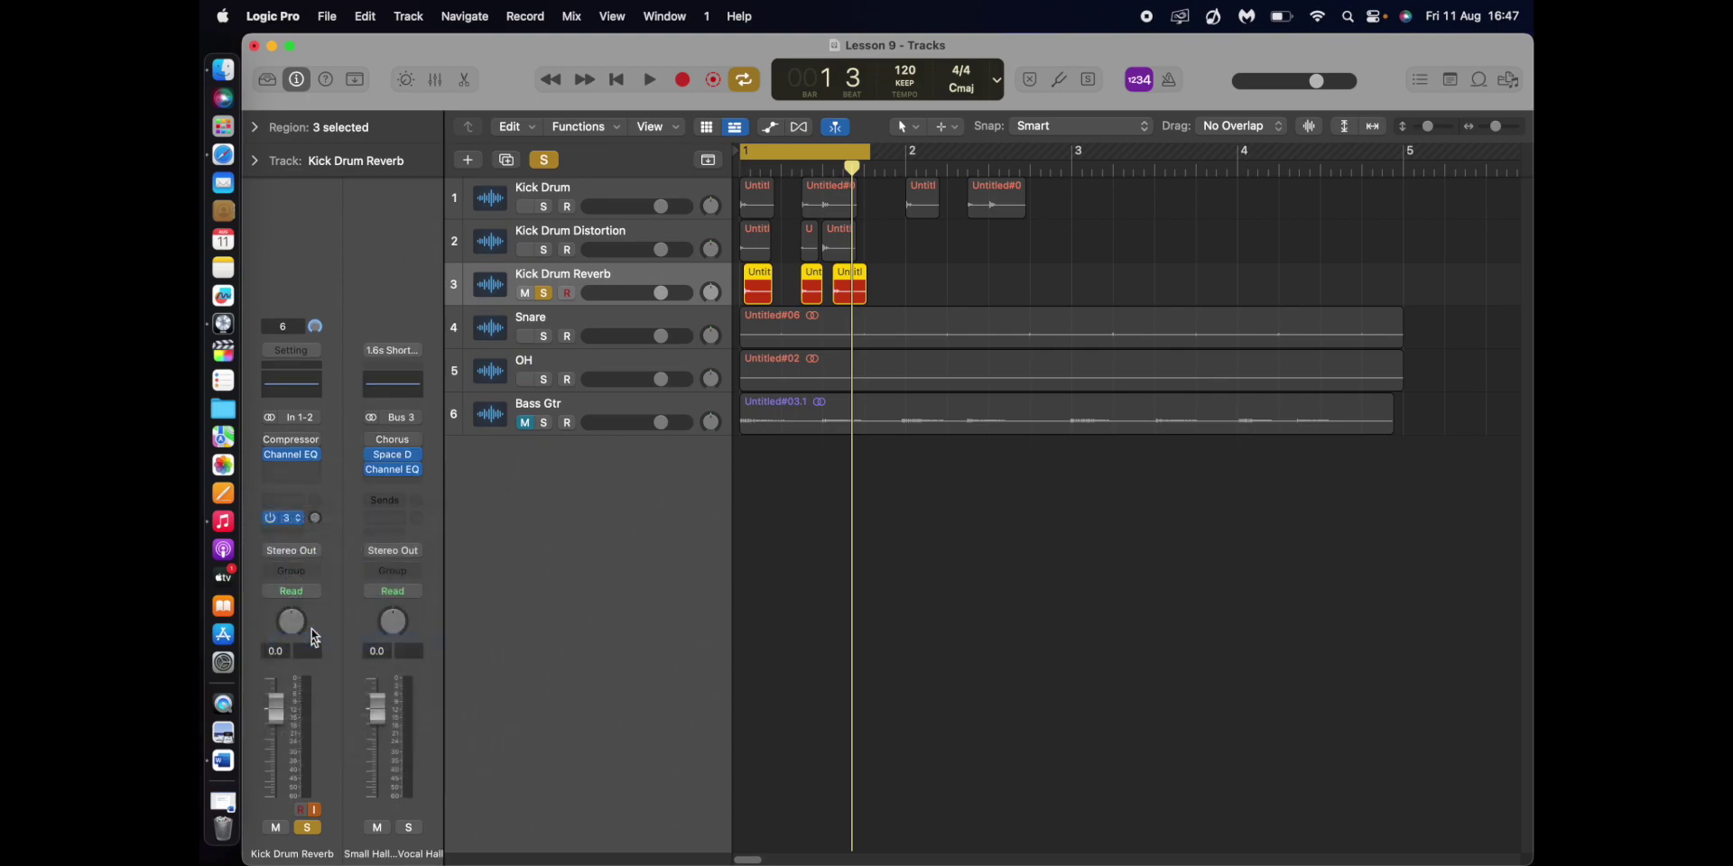
pyautogui.click(304, 534)
pyautogui.moveTo(302, 555)
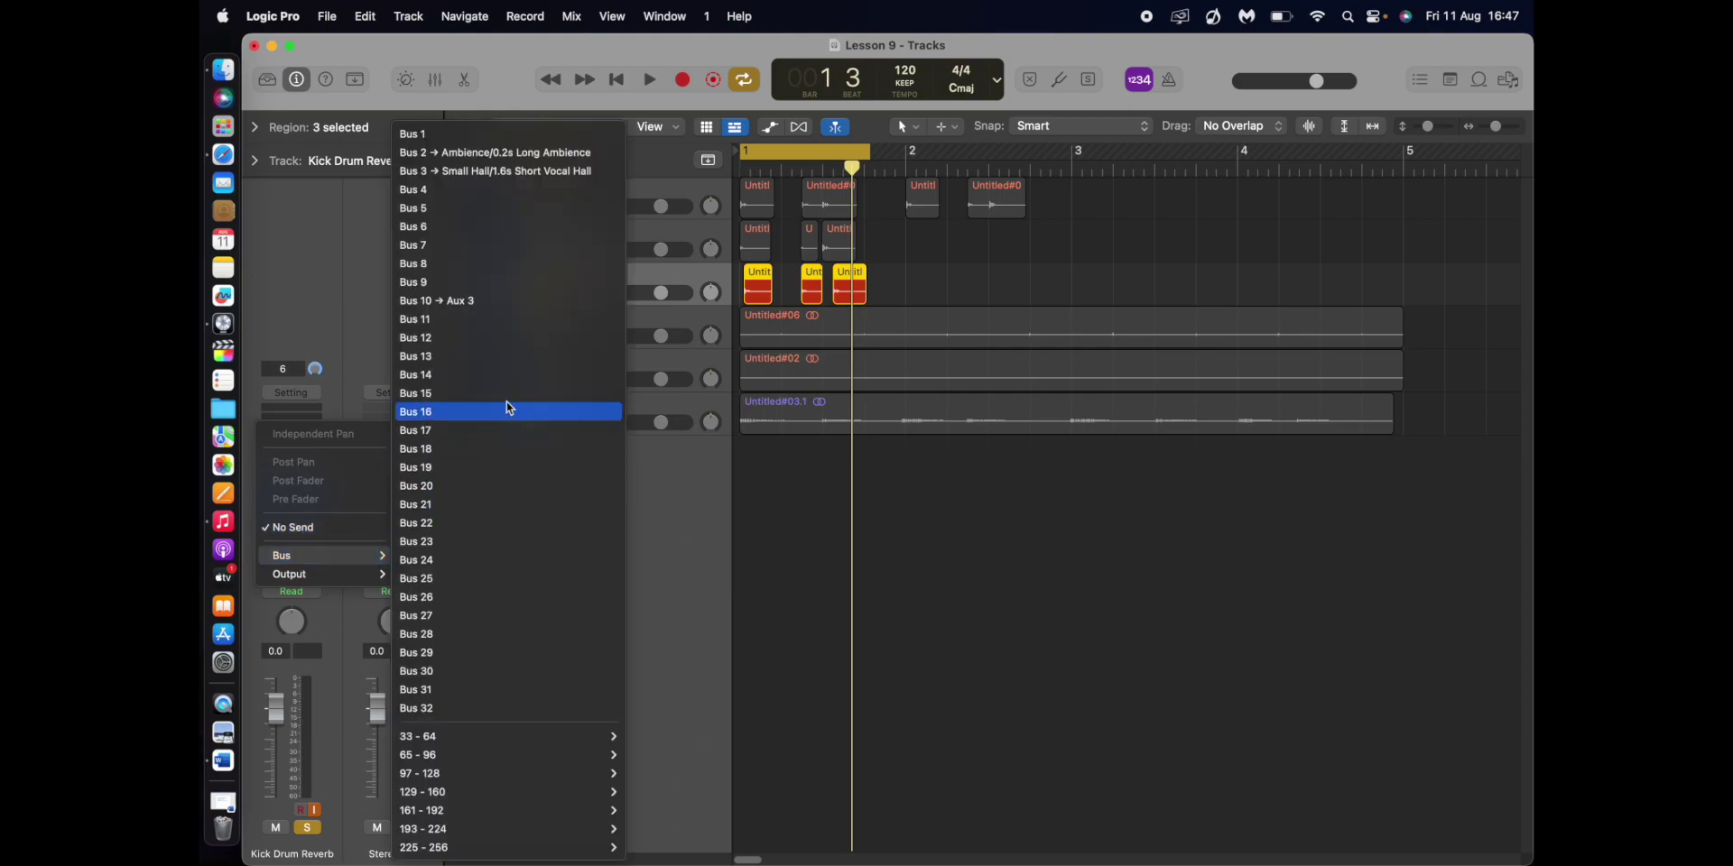
pyautogui.click(509, 321)
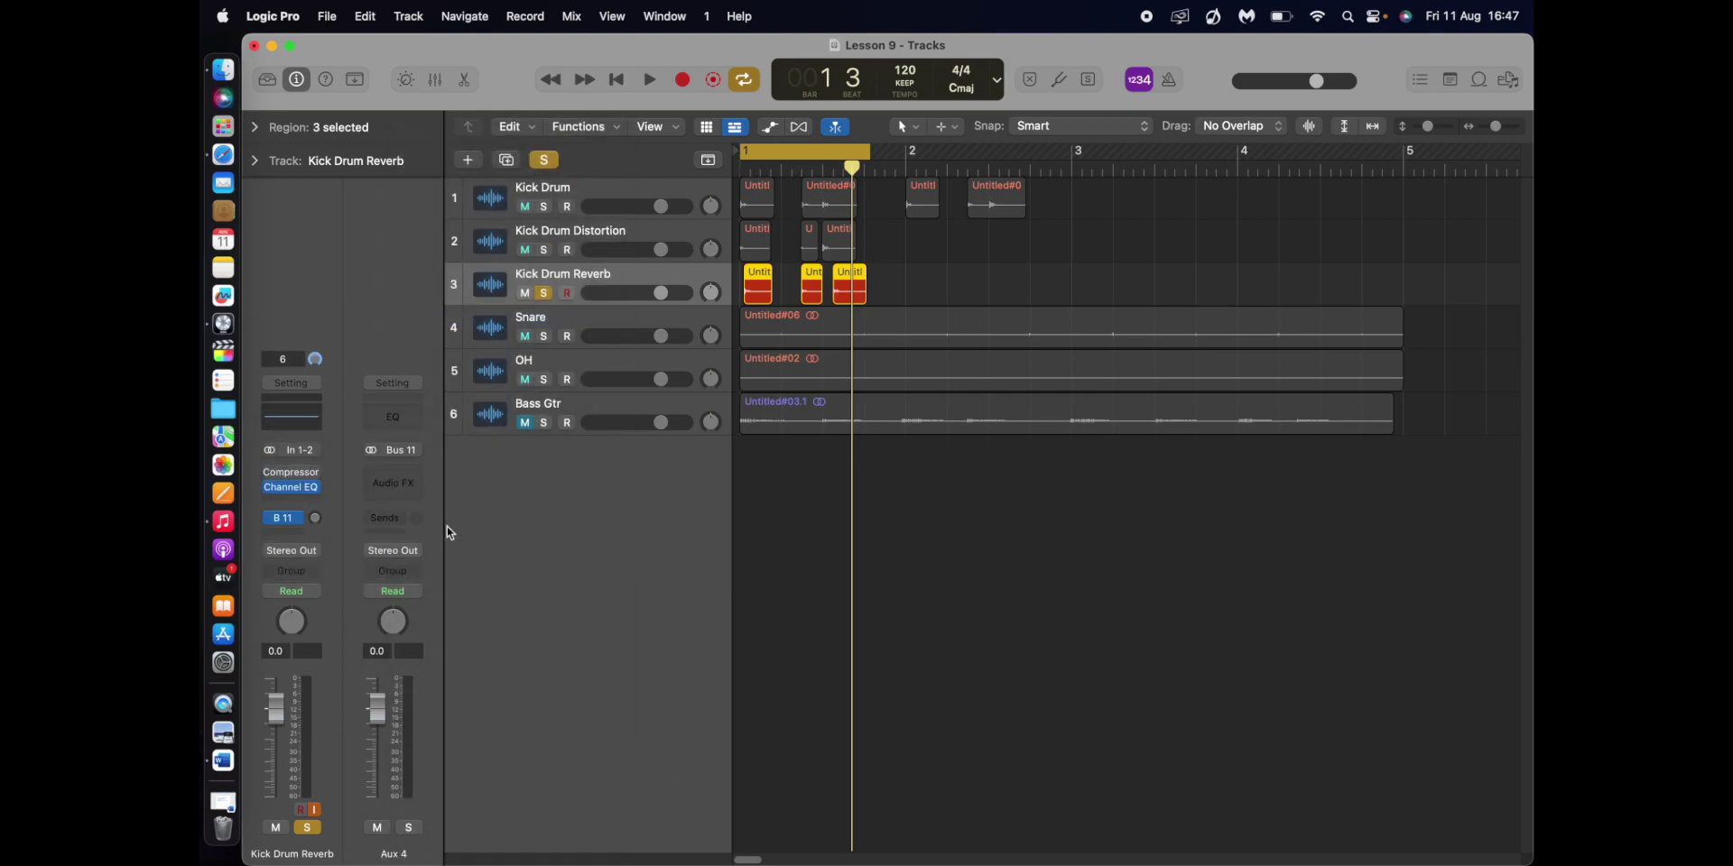
# Step: Insert the Space Designer reverb plug-in on Aux 4
pyautogui.click(416, 478)
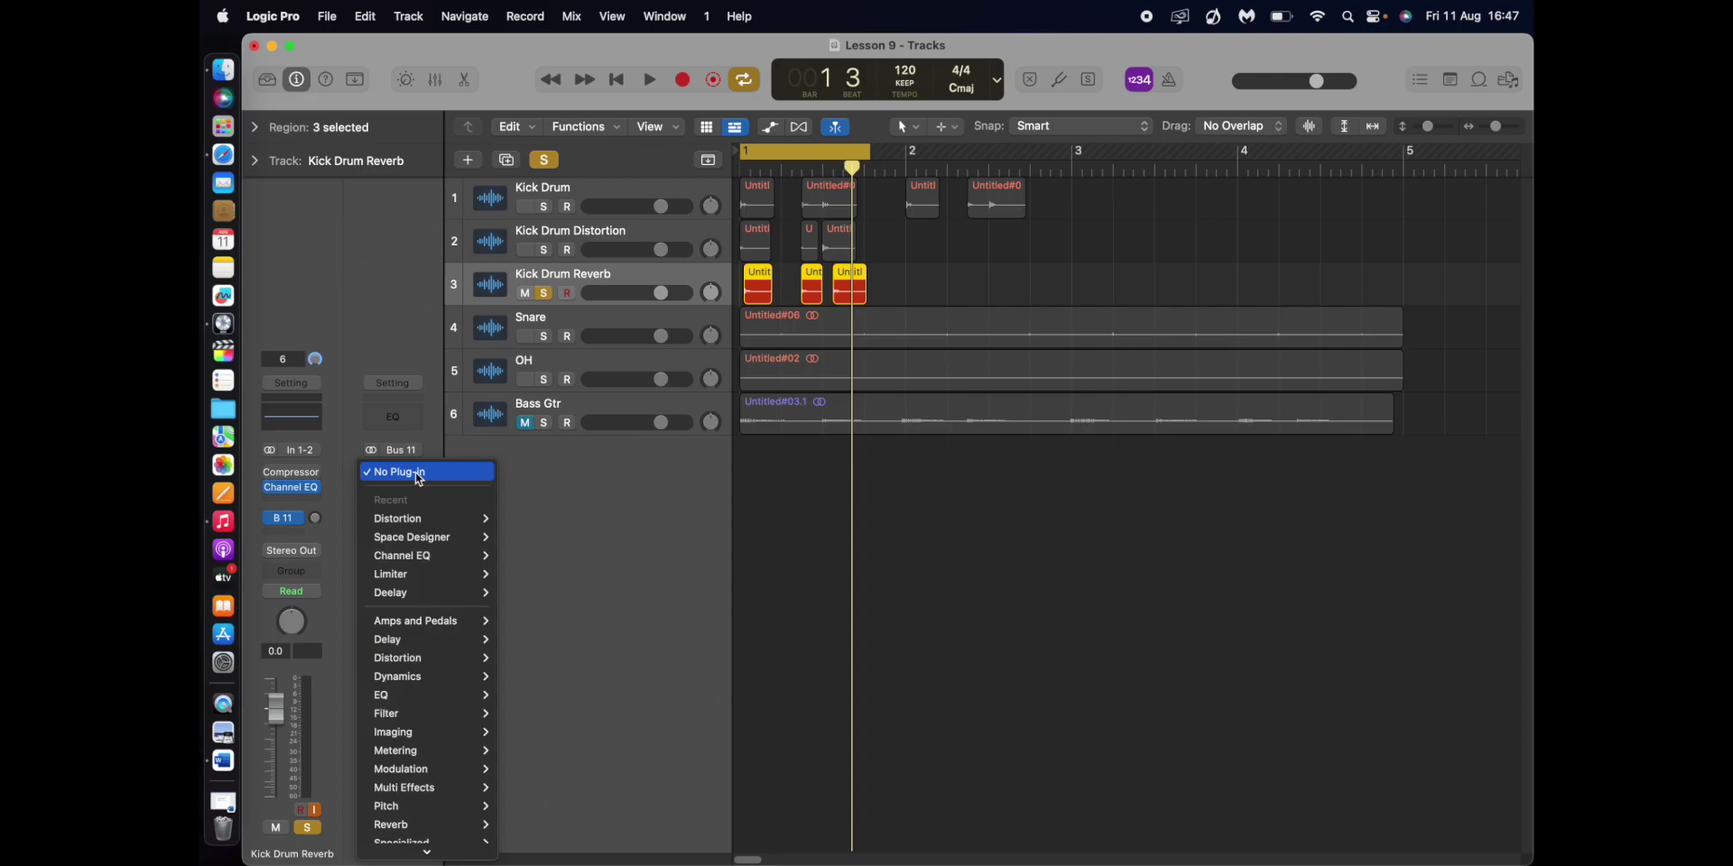
pyautogui.scroll(-1, 420, 788)
pyautogui.moveTo(415, 792)
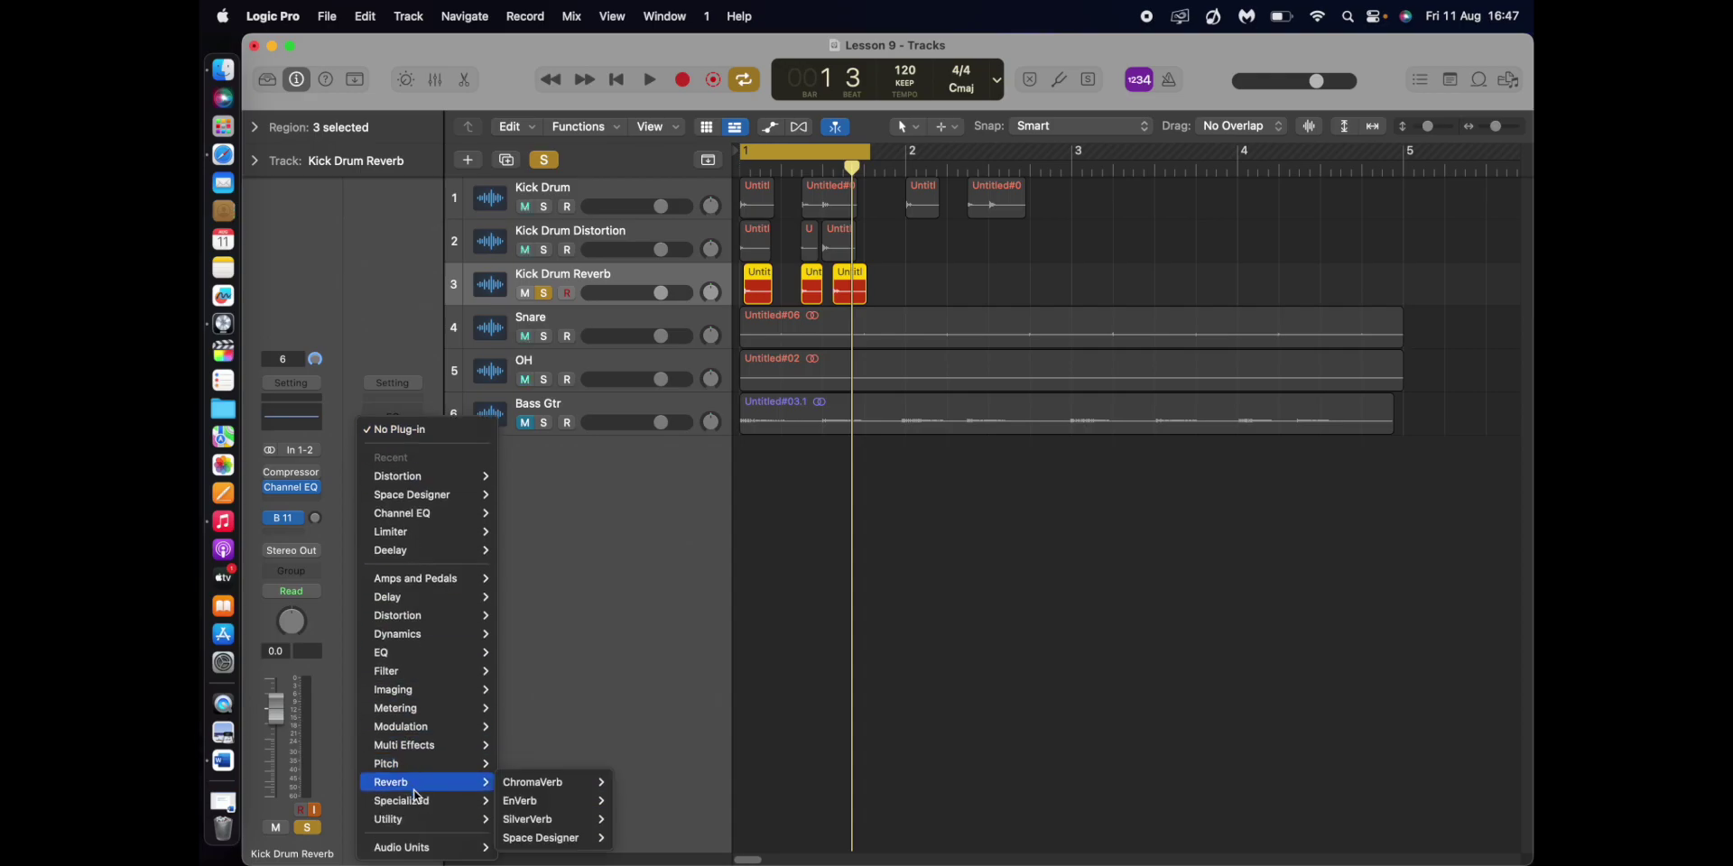
pyautogui.moveTo(583, 841)
pyautogui.click(643, 840)
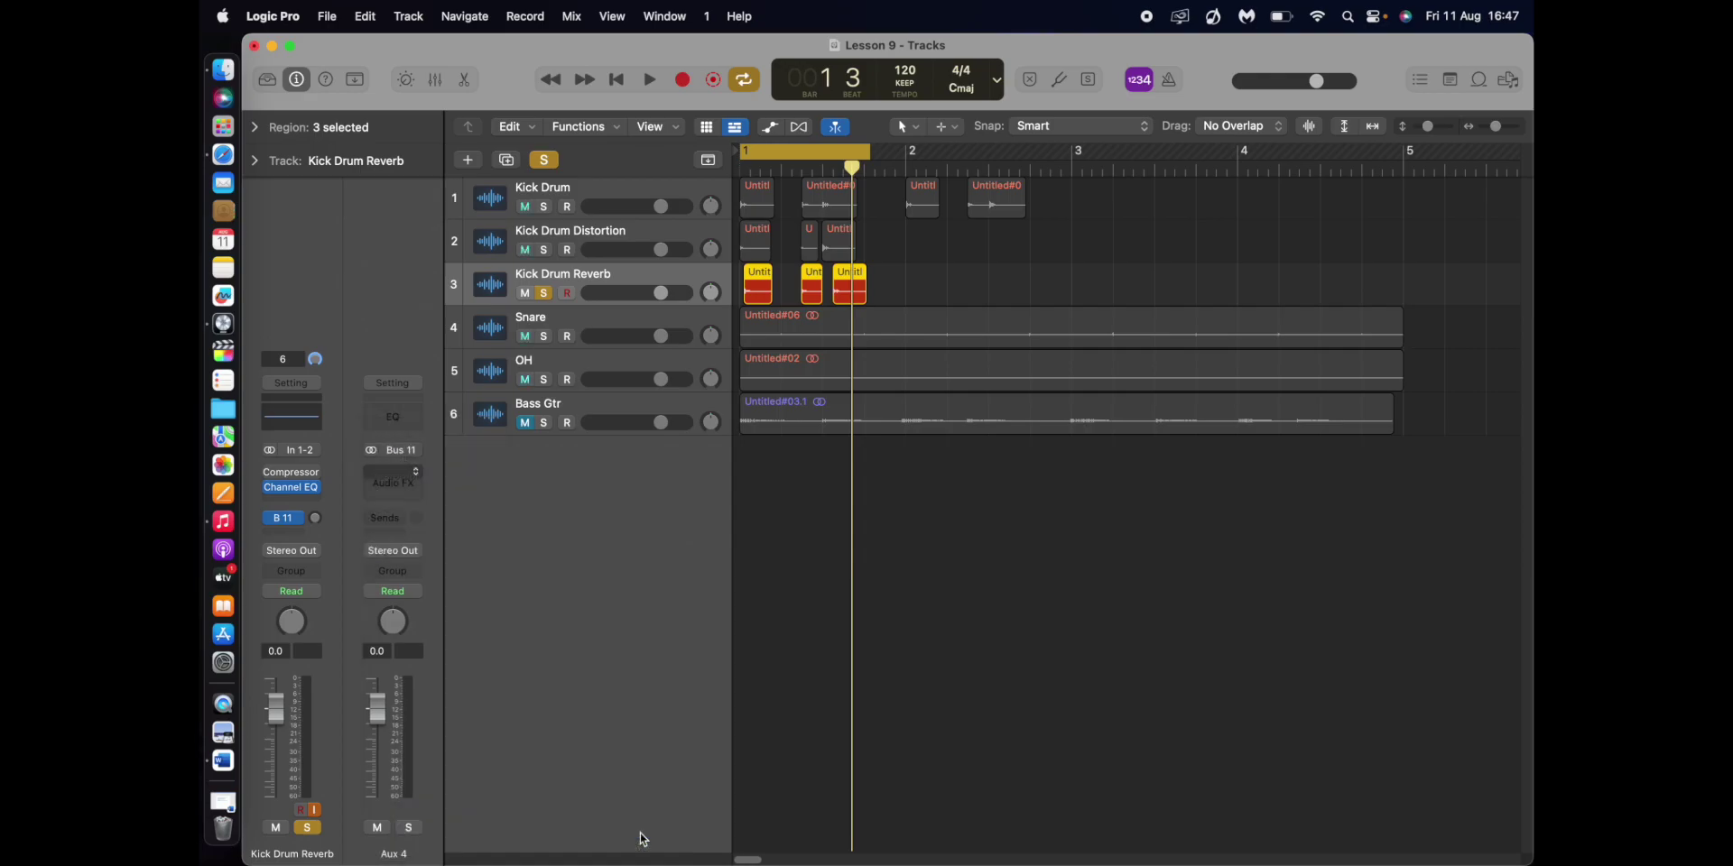
# Step: Load the Large Spaces > Halls '03.9s Prince Hall One' preset and close Space Designer
pyautogui.click(916, 202)
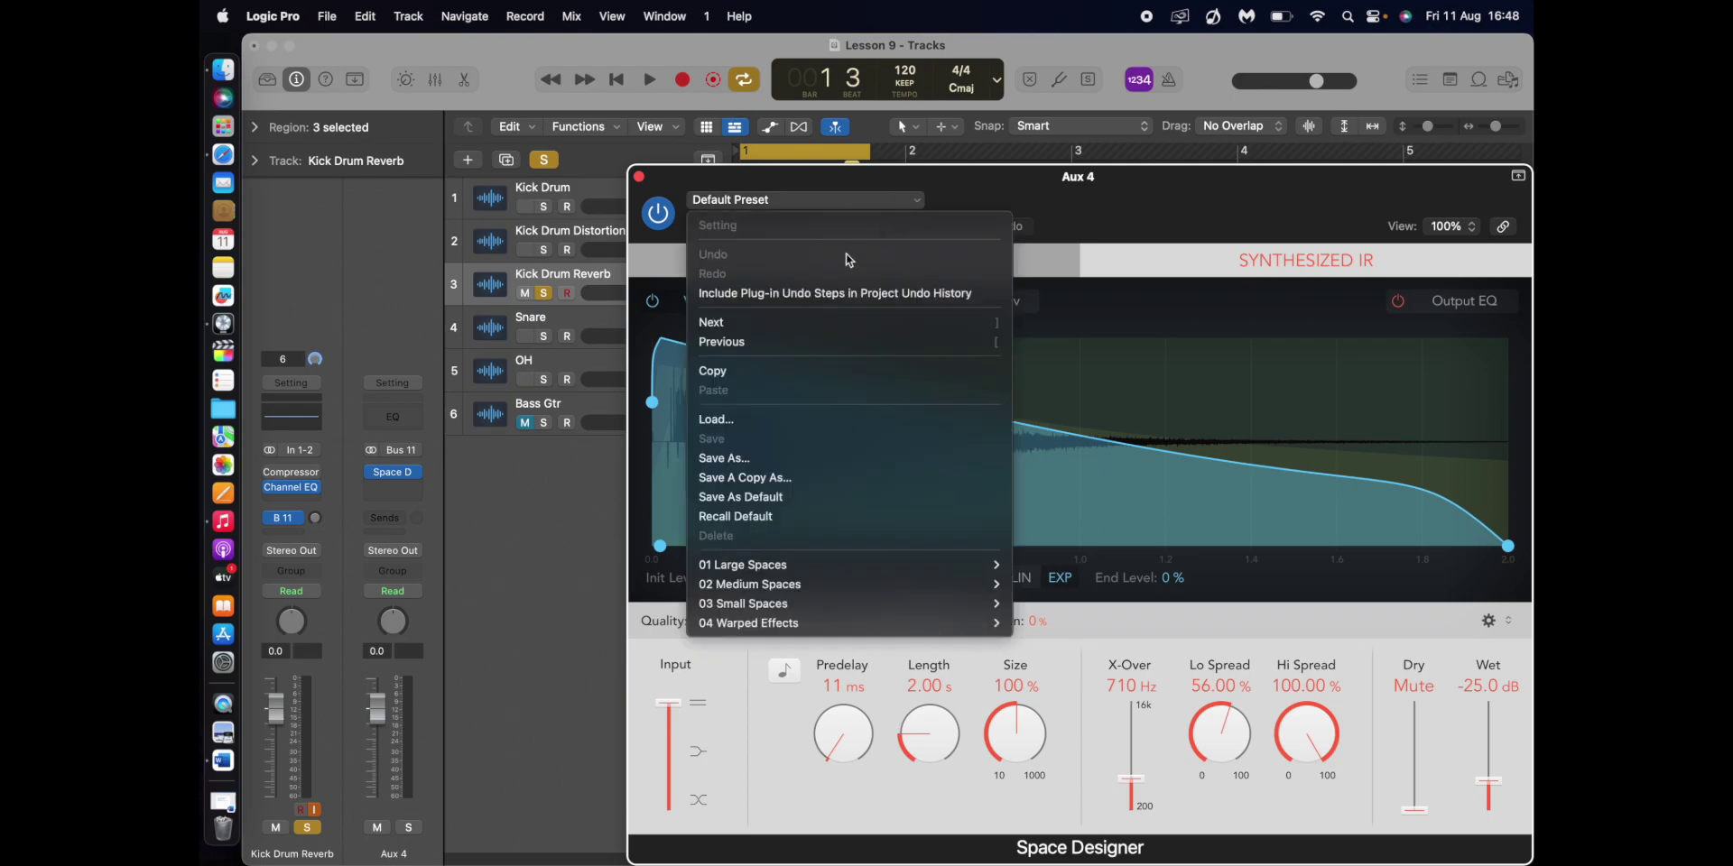
pyautogui.moveTo(769, 565)
pyautogui.moveTo(1080, 573)
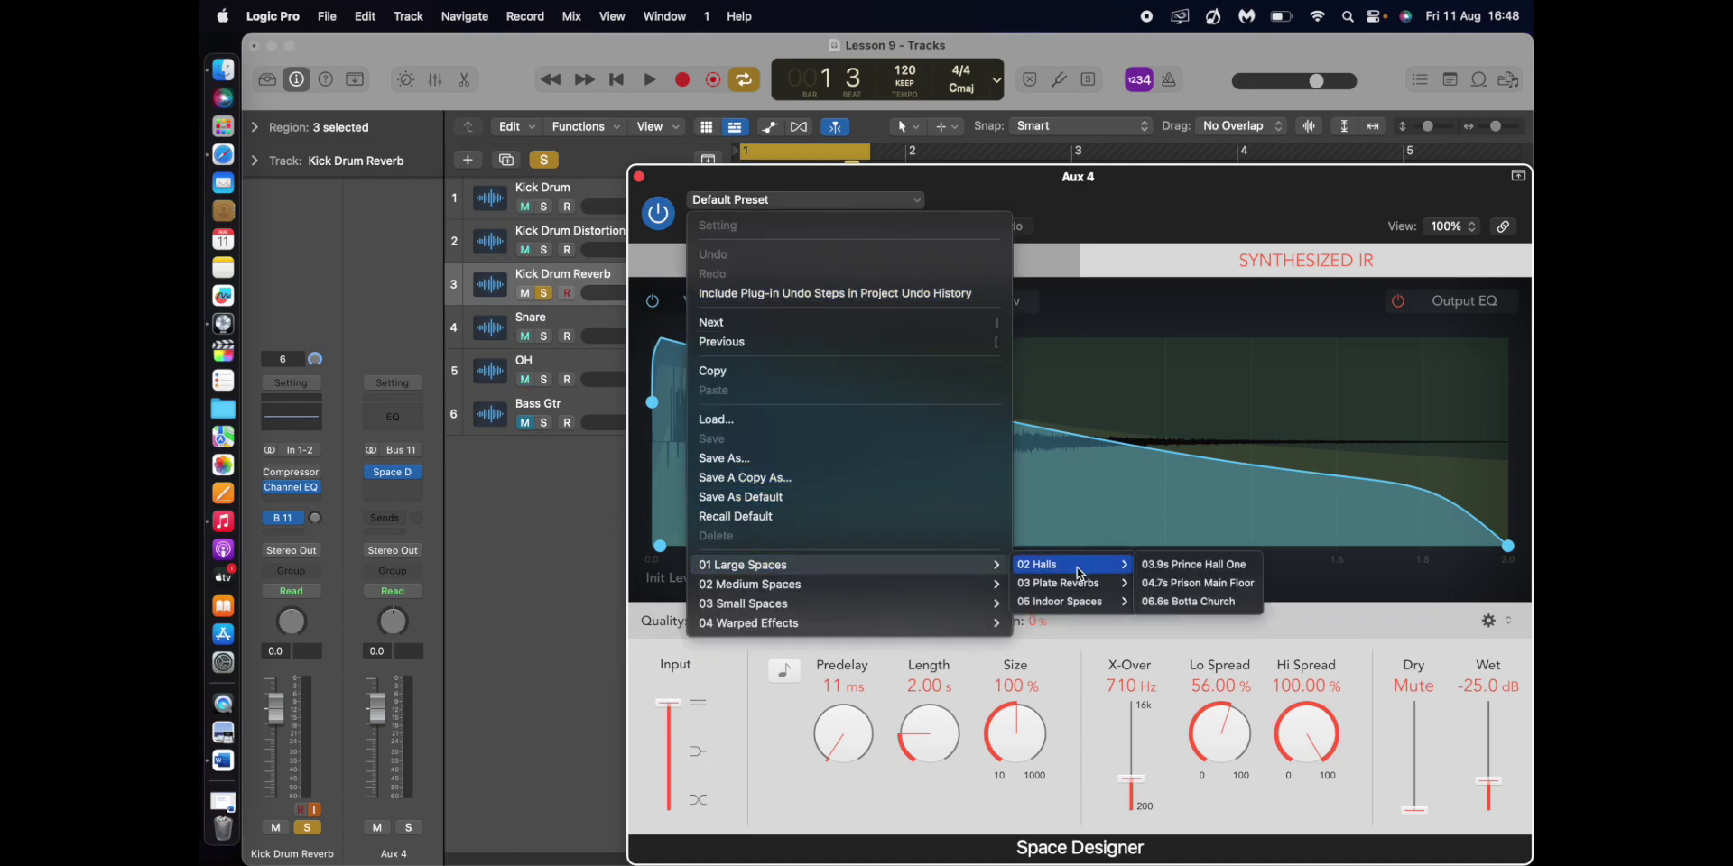
pyautogui.click(1194, 564)
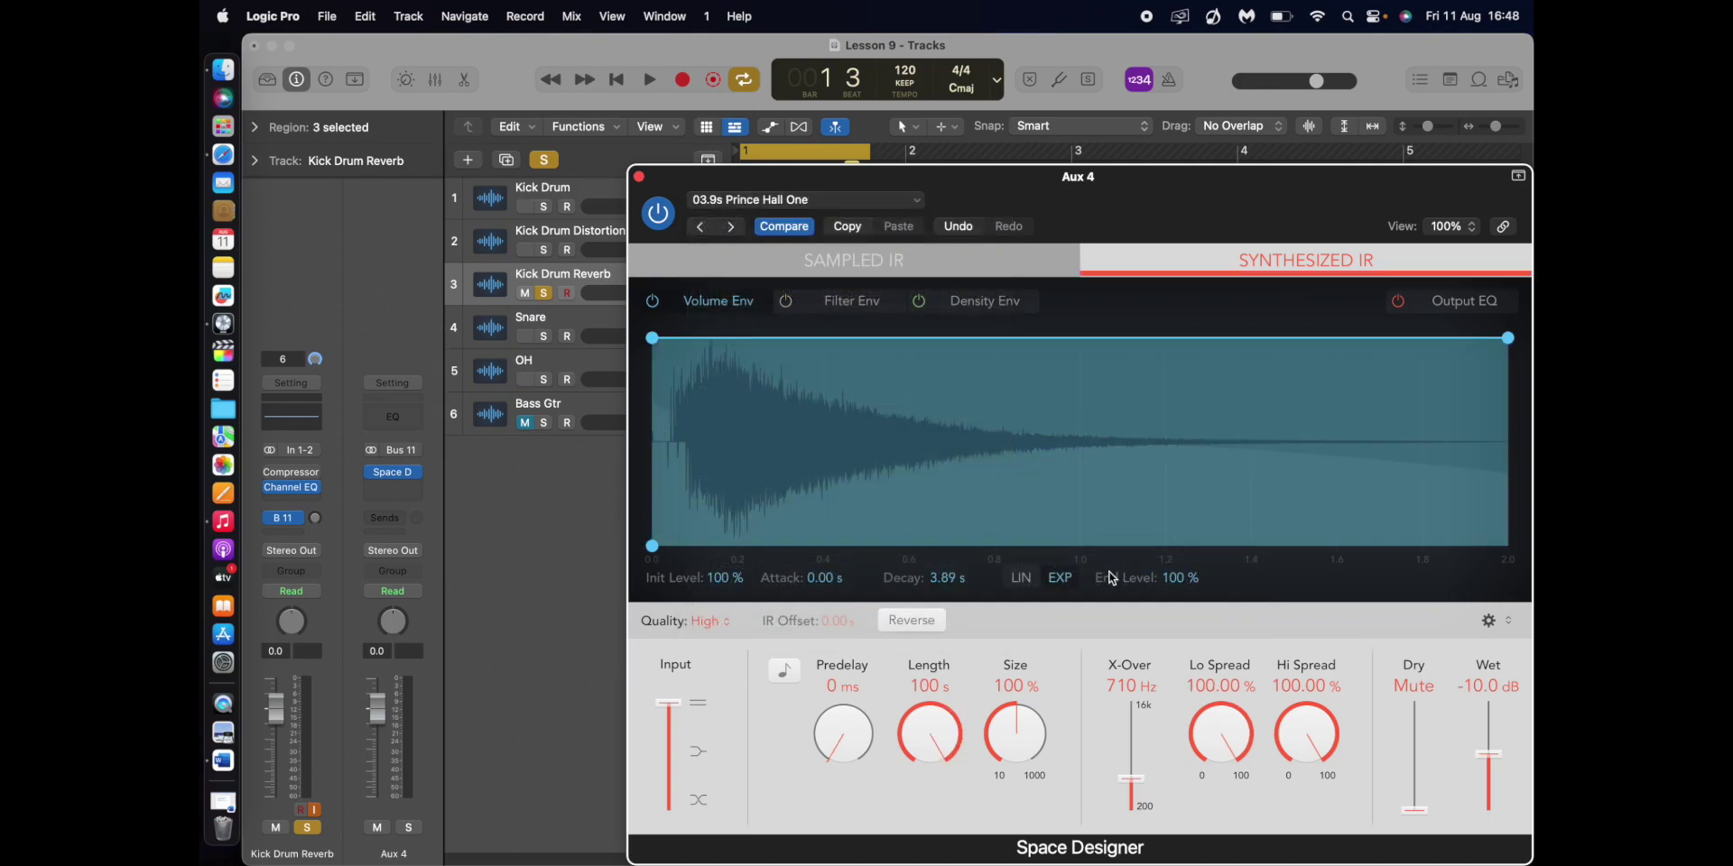
pyautogui.click(640, 177)
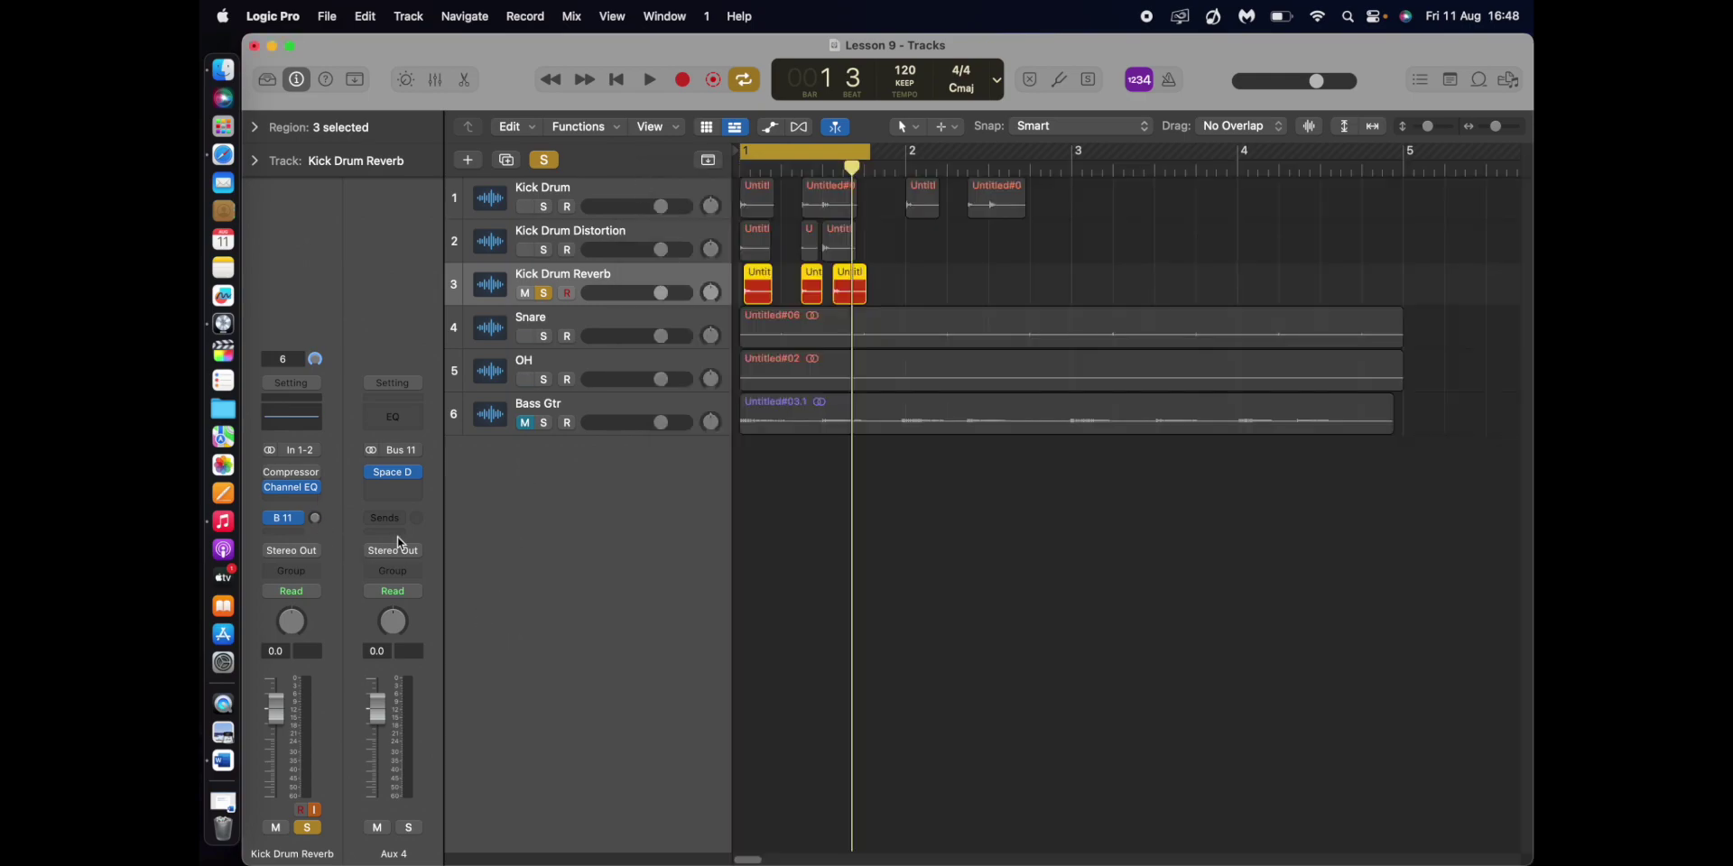
# Step: Audition the kick with playback while setting the Kick Drum Reverb's Bus 11 send to -26.2
pyautogui.press('space')
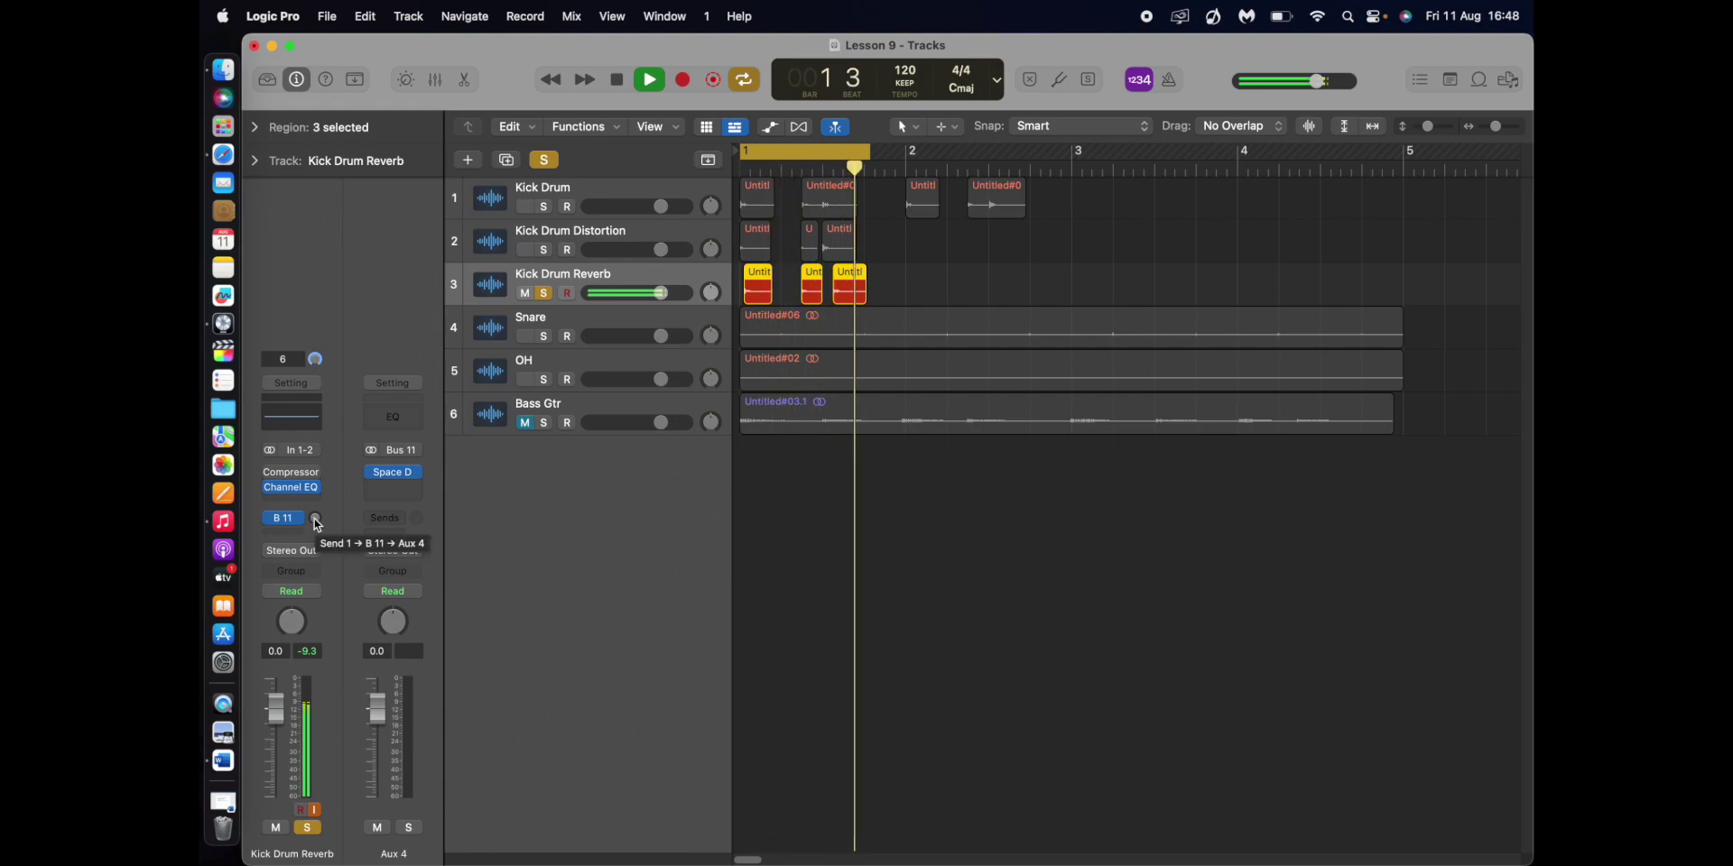
pyautogui.moveTo(317, 524); pyautogui.dragTo(306, 473)
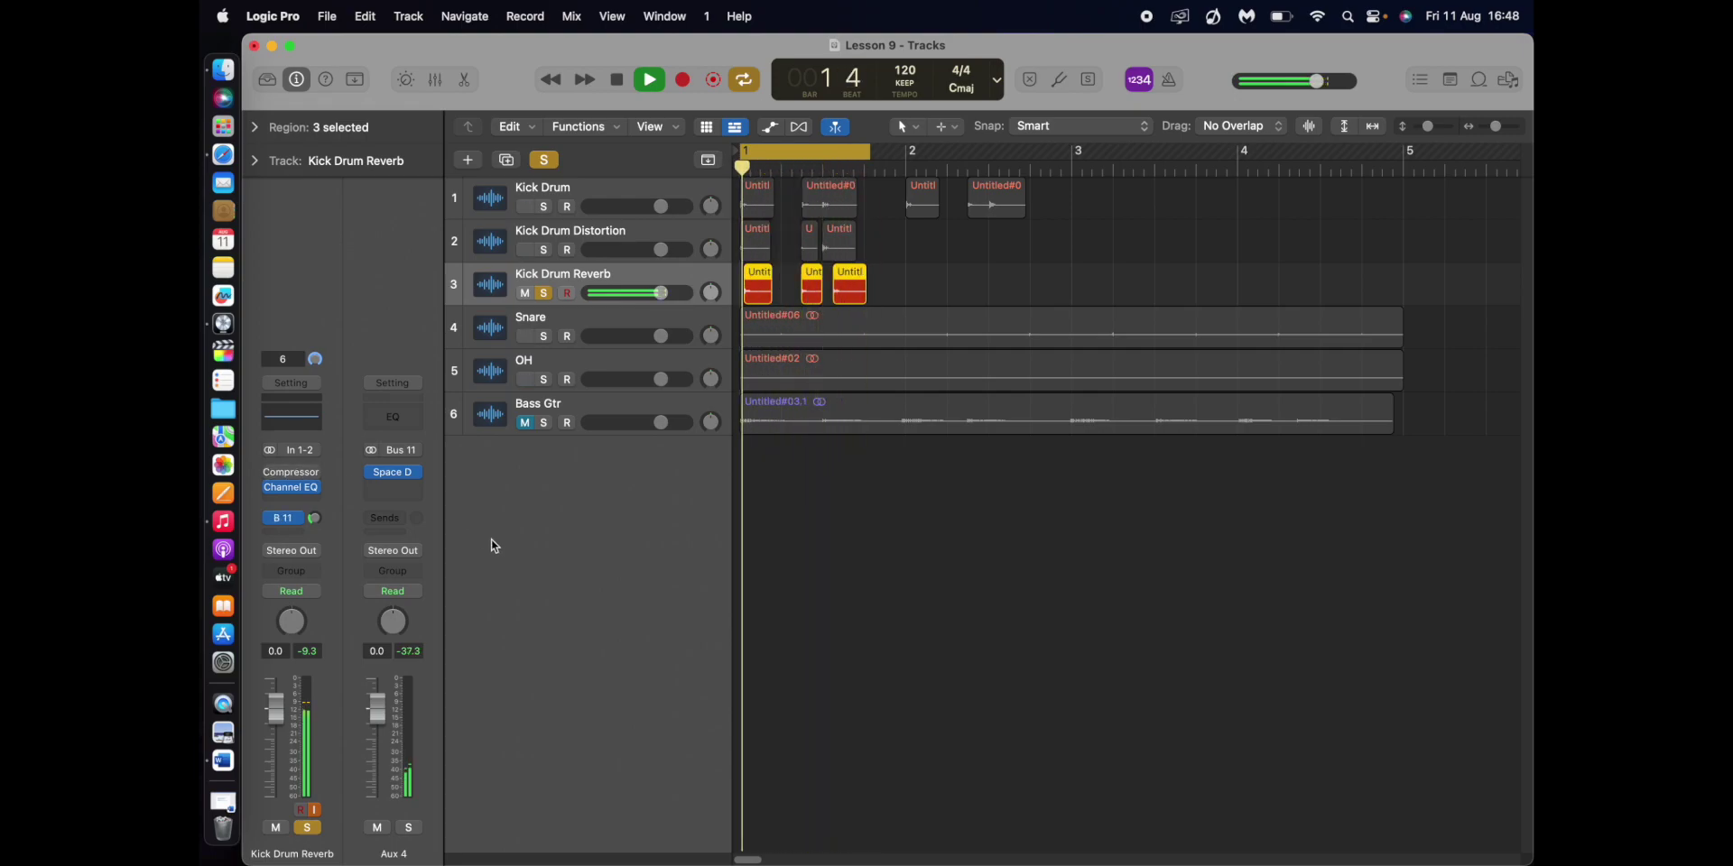
pyautogui.press('space')
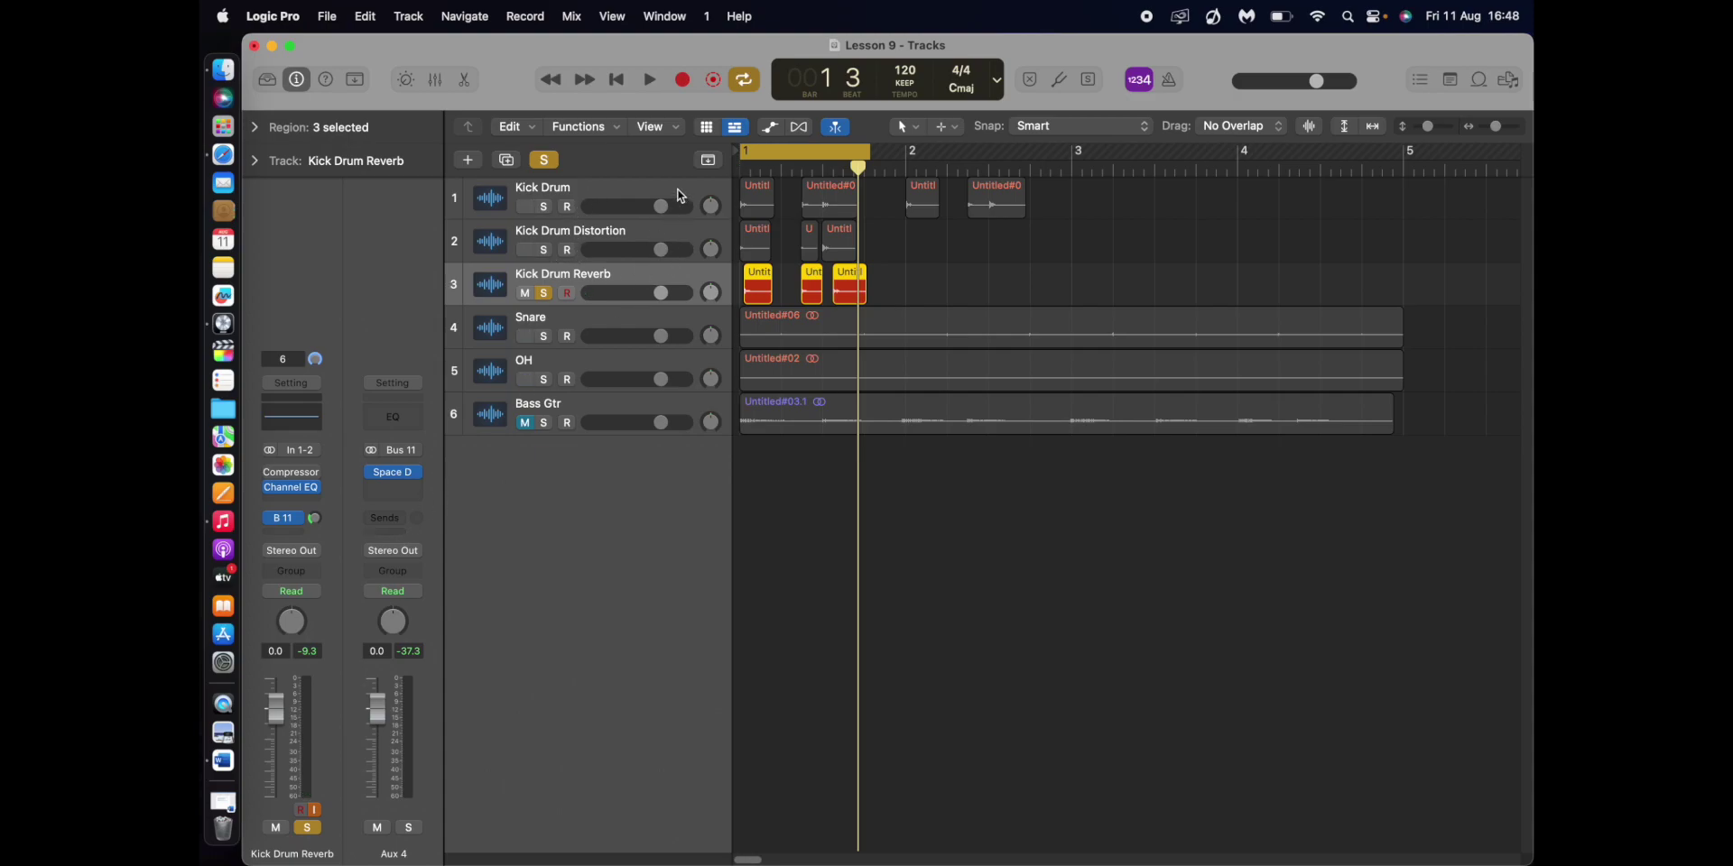
pyautogui.click(601, 191)
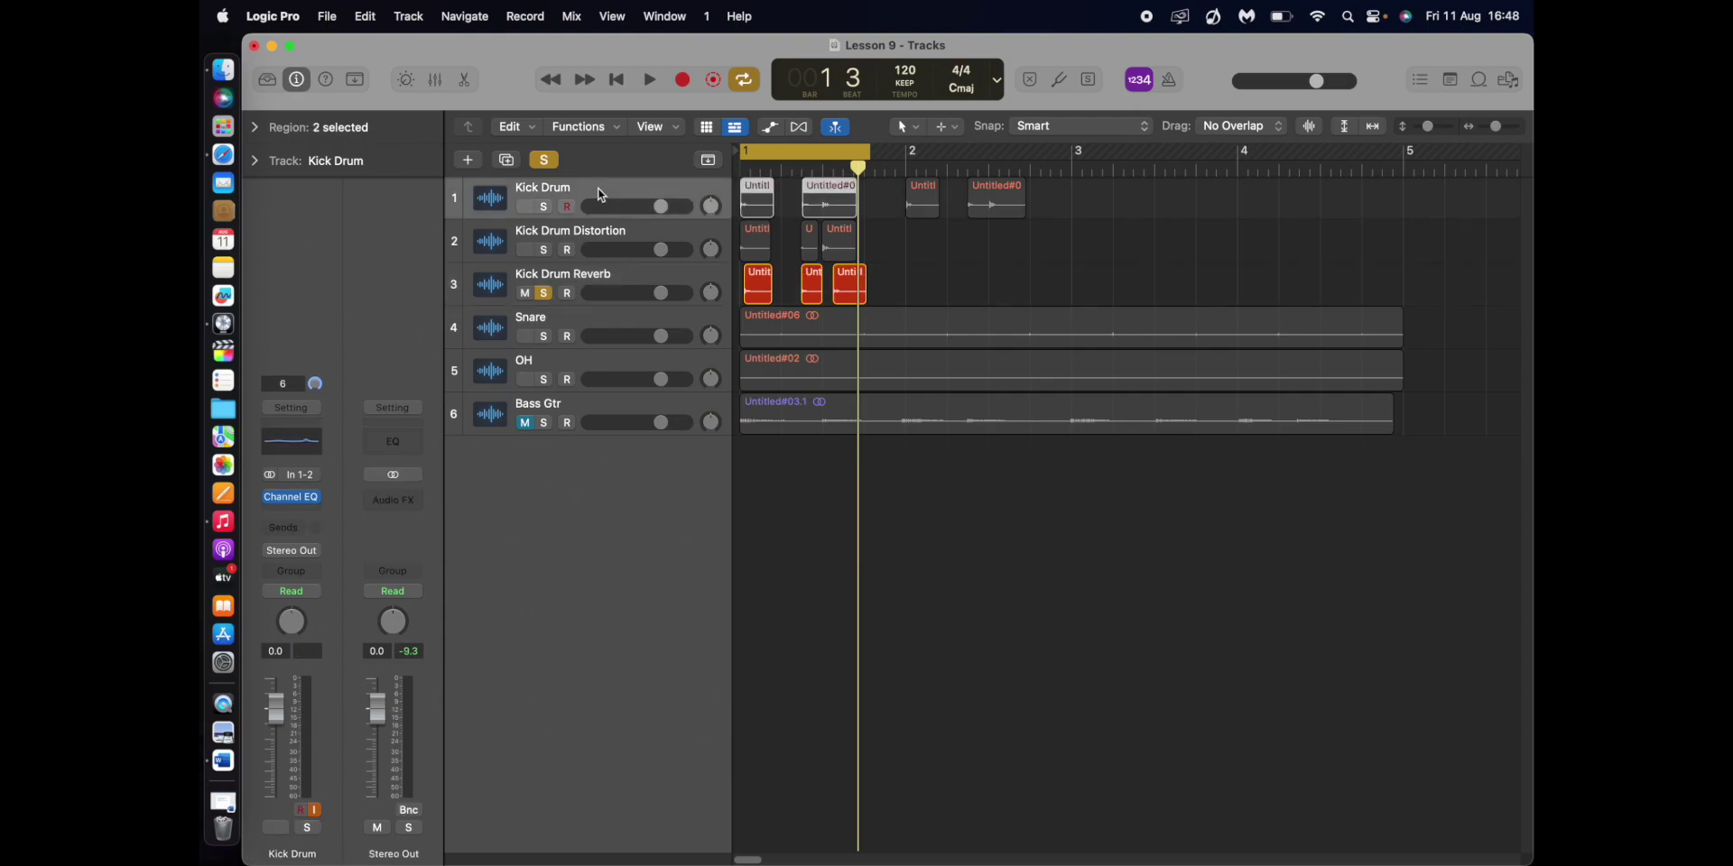
pyautogui.click(566, 239)
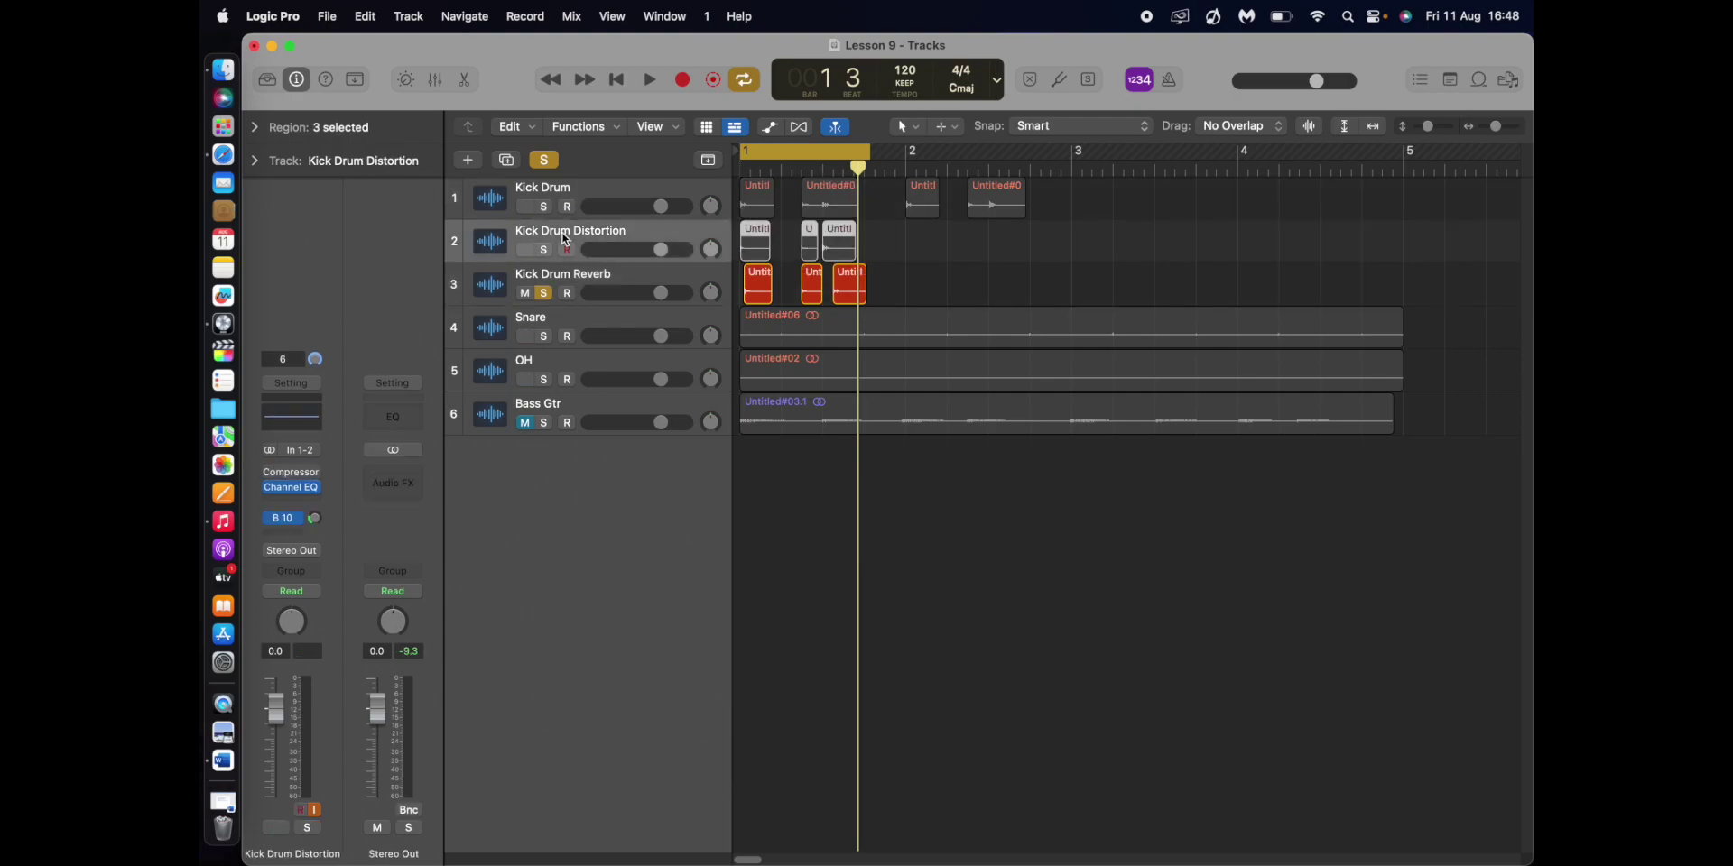
pyautogui.click(532, 276)
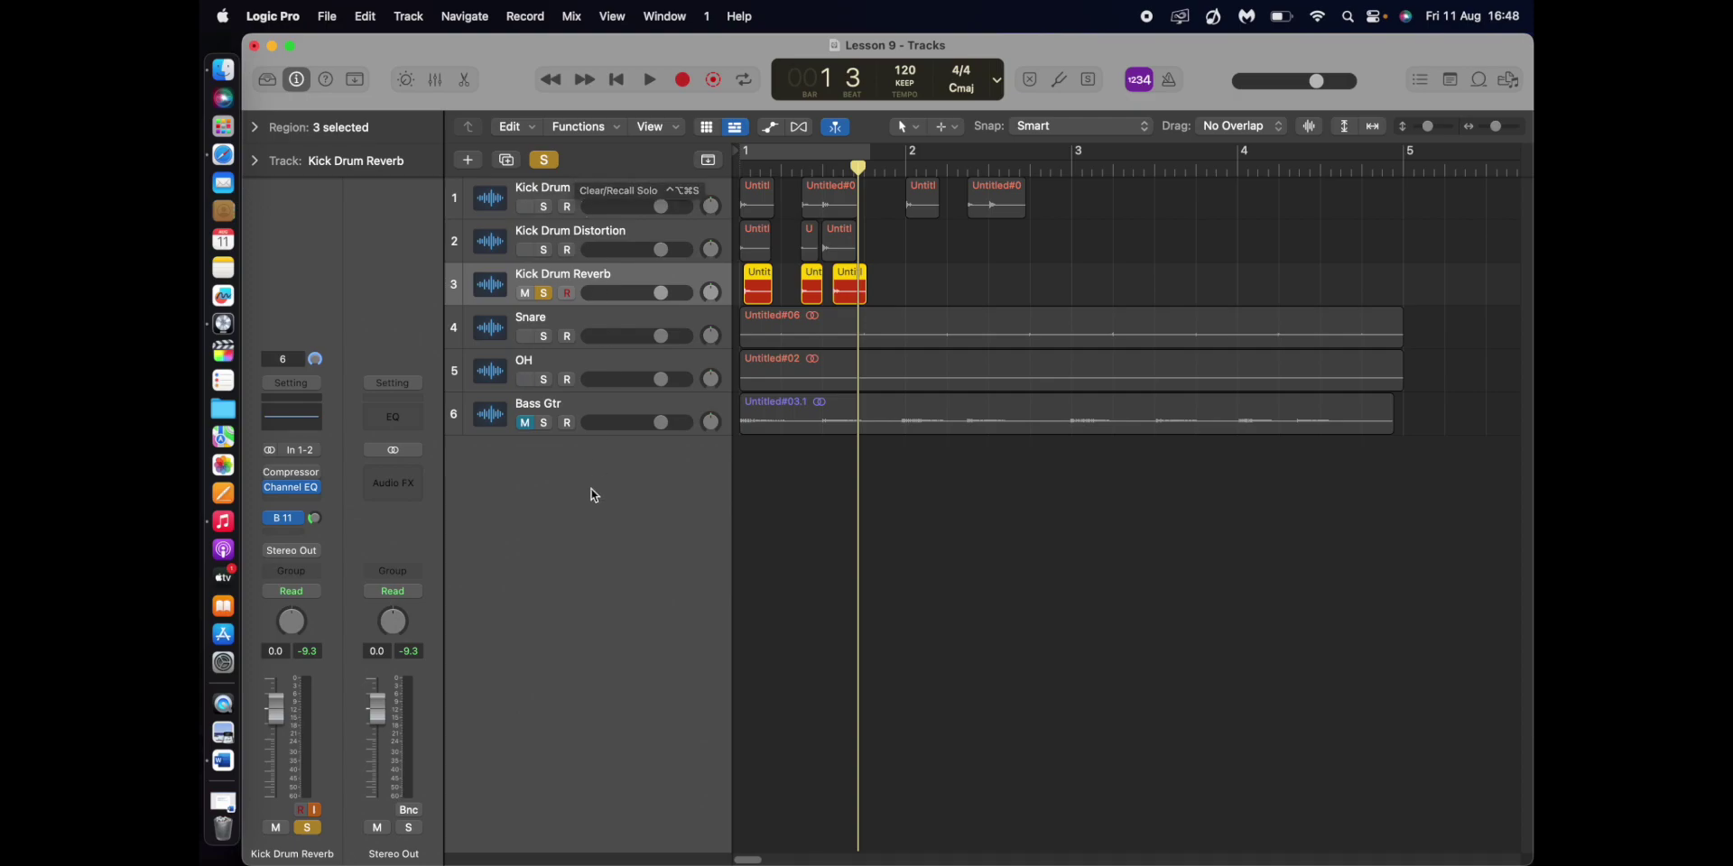
# Step: Clear all track solos with the global Solo button so every track plays
pyautogui.click(545, 160)
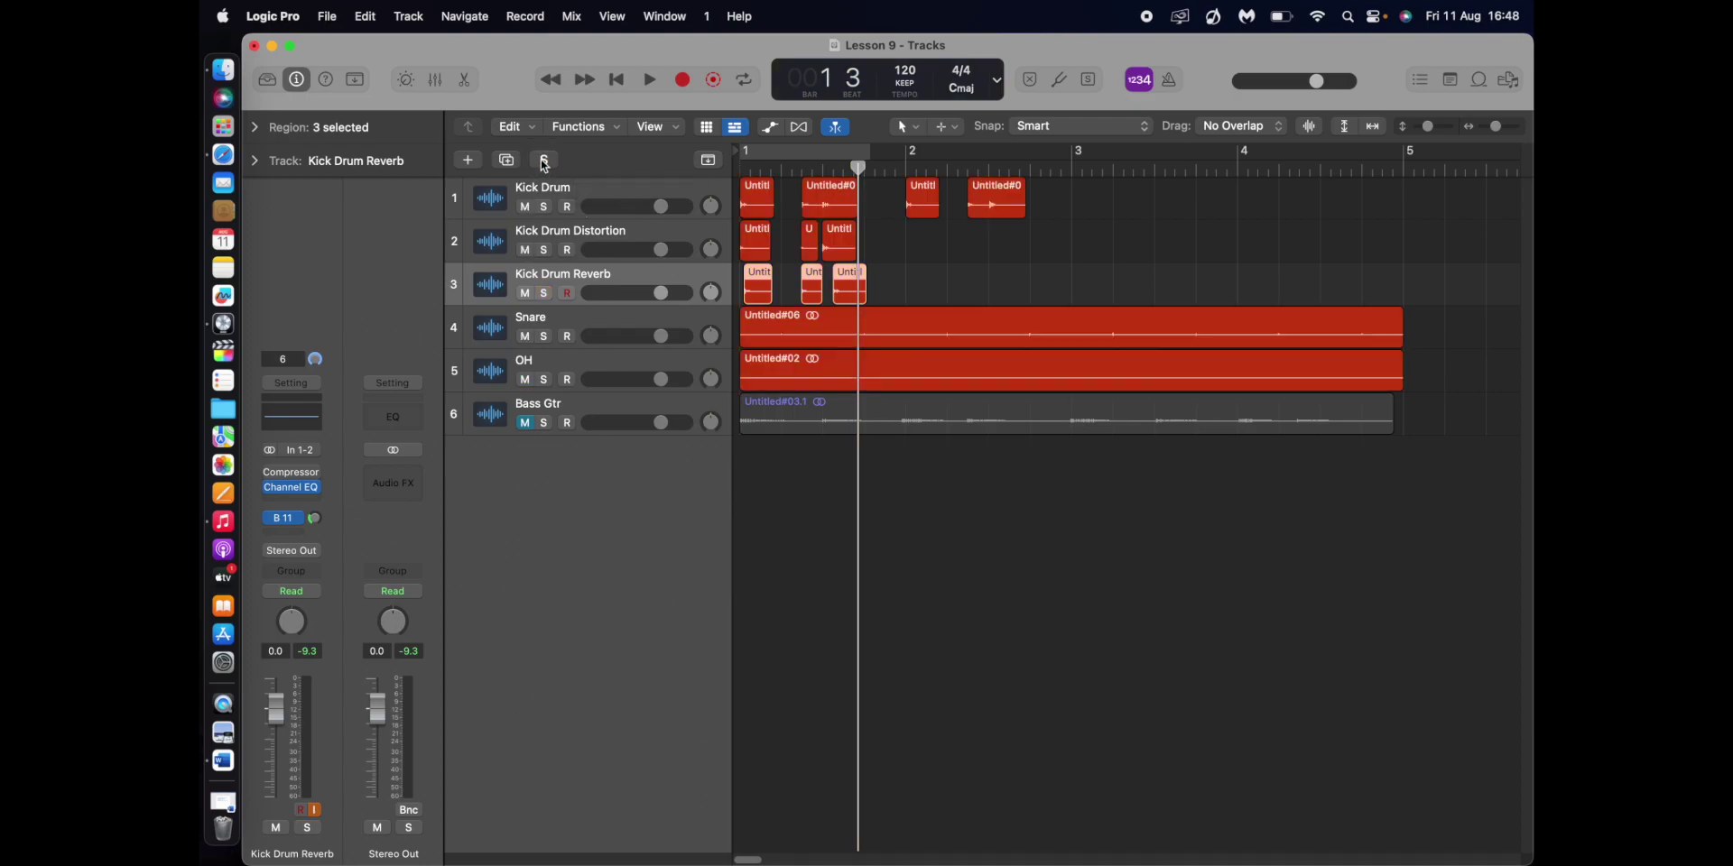